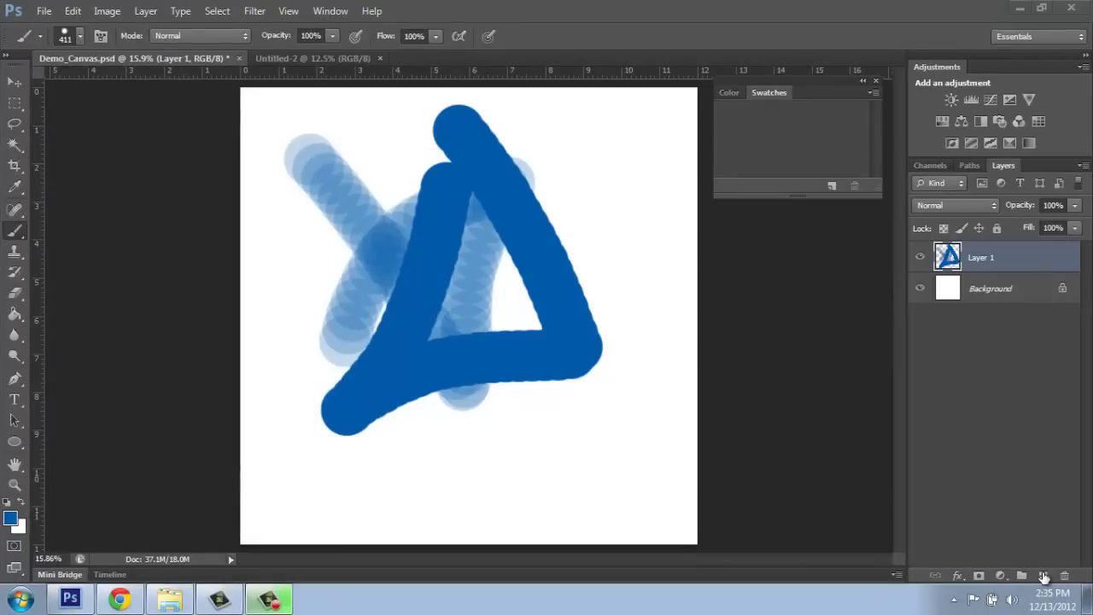
Set the foreground to bright green 5bee13 and brush green strokes across Layer 2.
click(1043, 578)
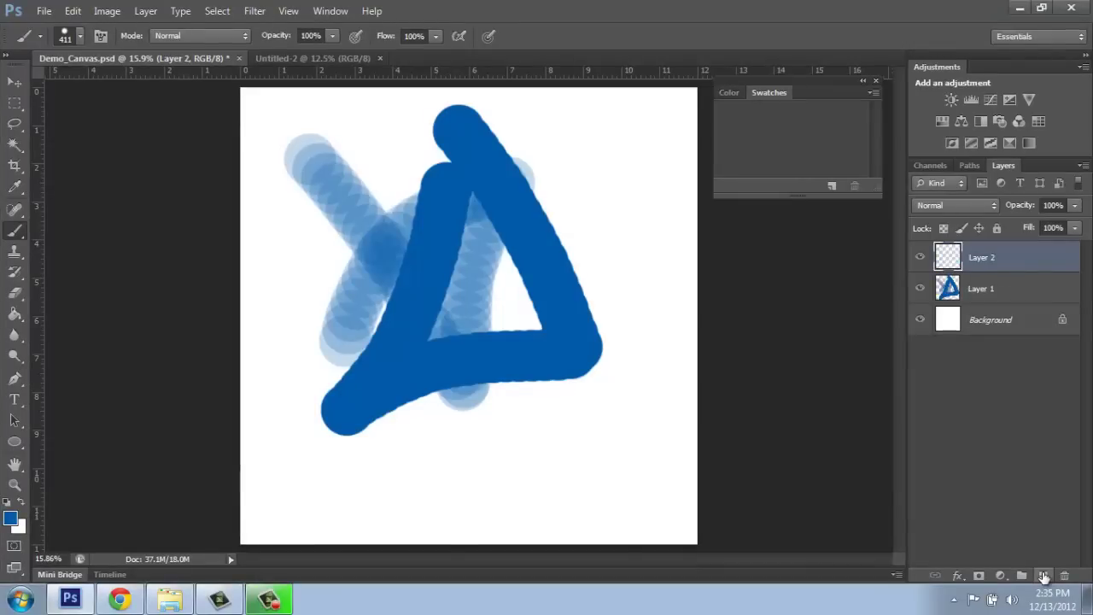
click(13, 520)
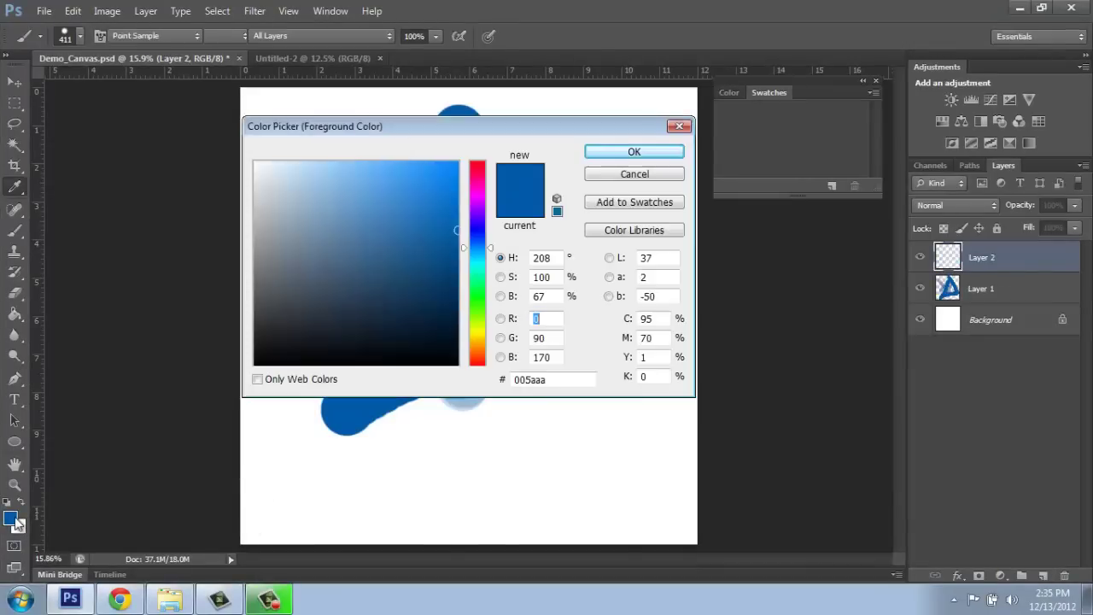
click(478, 309)
click(446, 189)
click(441, 175)
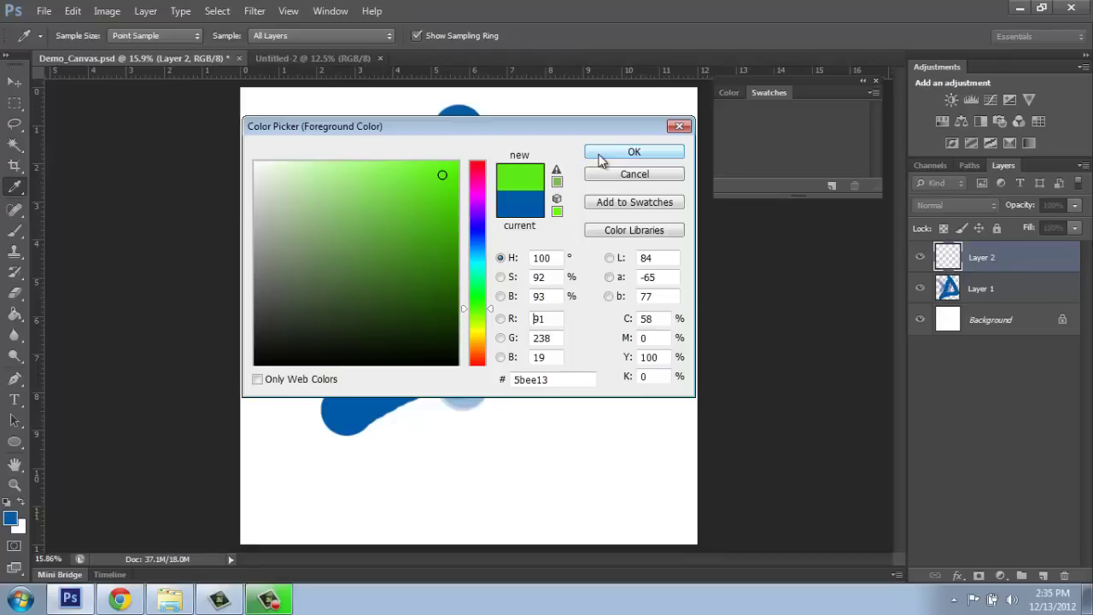
click(636, 153)
key(b)
mouse_move(574, 138)
mouse_down()
mouse_move(475, 446)
mouse_move(303, 202)
mouse_up()
drag(501, 281, 596, 335)
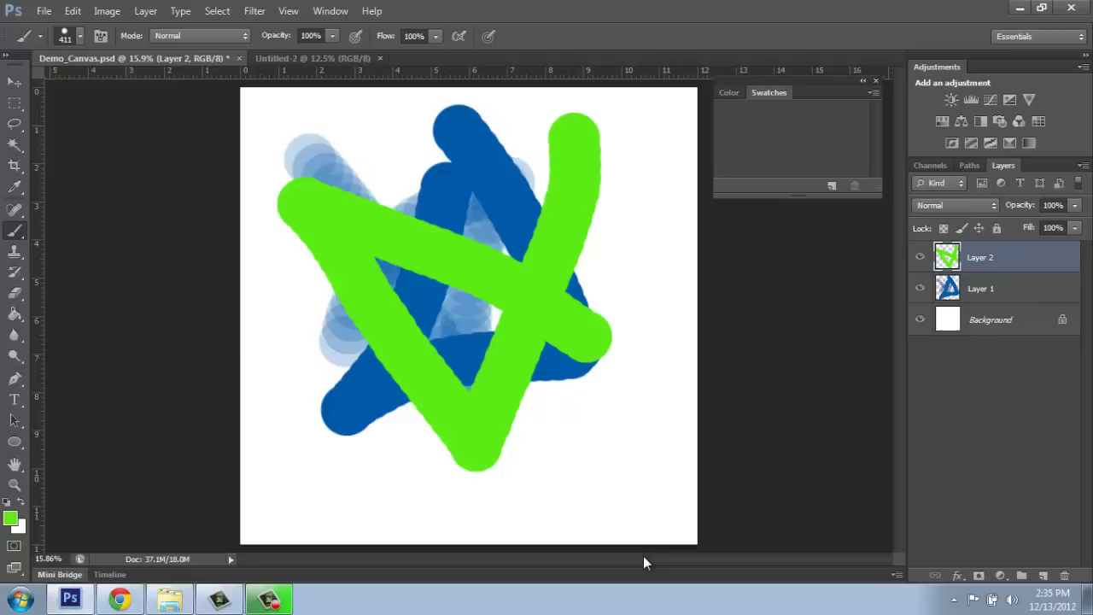
Add Layer 3 and paint an orange (ee6513) squiggle across the canvas.
click(1042, 577)
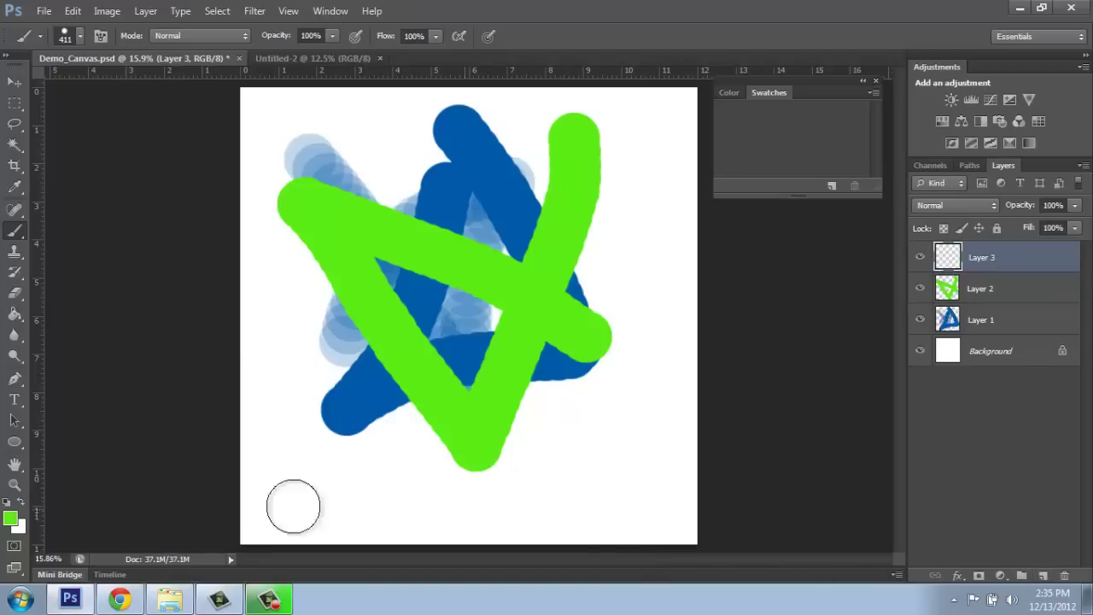
click(11, 516)
click(480, 354)
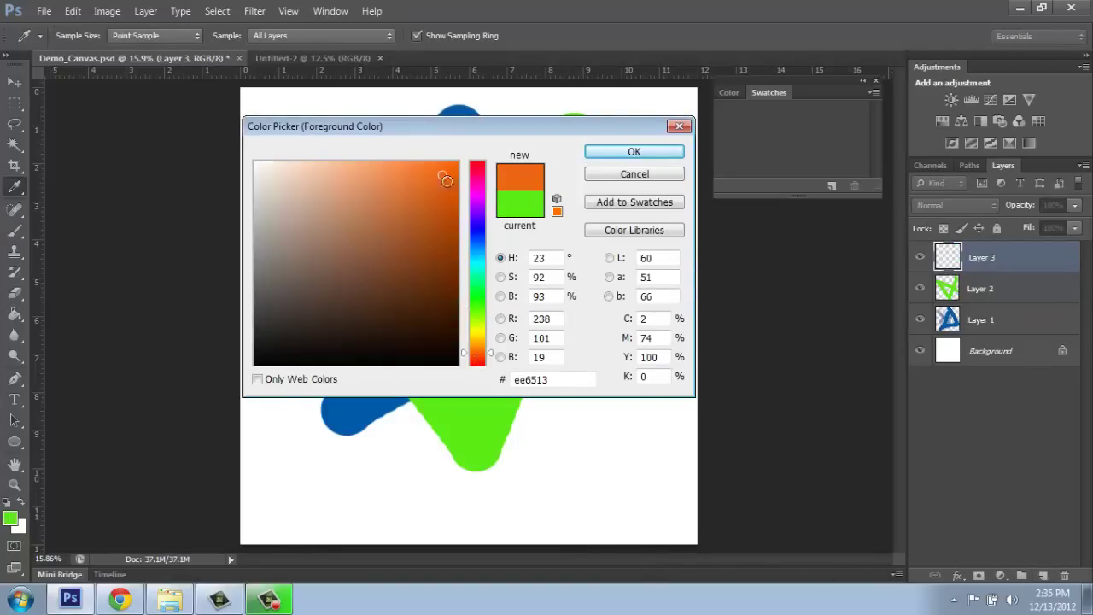
click(634, 152)
key(b)
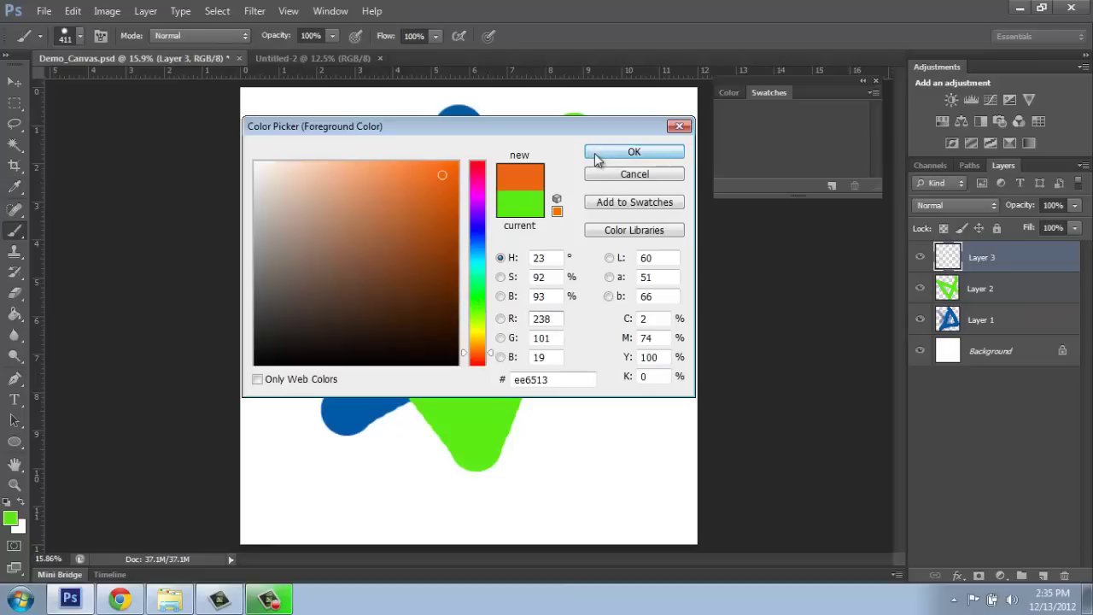
mouse_move(329, 152)
mouse_down()
mouse_move(398, 173)
mouse_move(391, 242)
mouse_move(296, 300)
mouse_move(336, 370)
mouse_move(474, 329)
mouse_move(471, 403)
mouse_move(489, 462)
mouse_move(581, 436)
mouse_move(558, 373)
mouse_up()
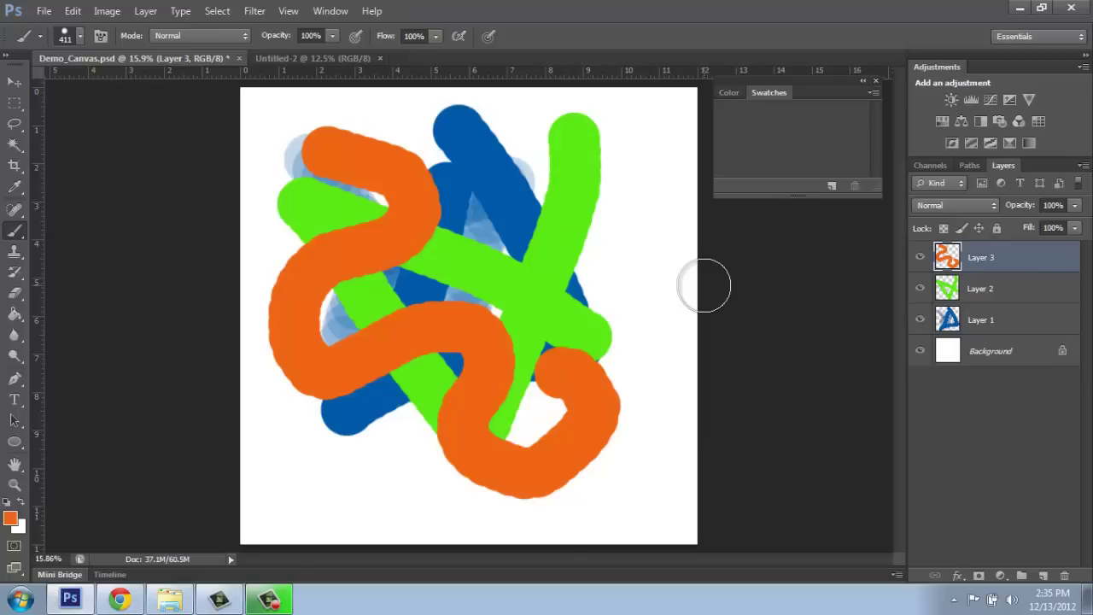
On new Layer 4, sample the existing green and brush an inverted V near the bottom left.
click(1042, 575)
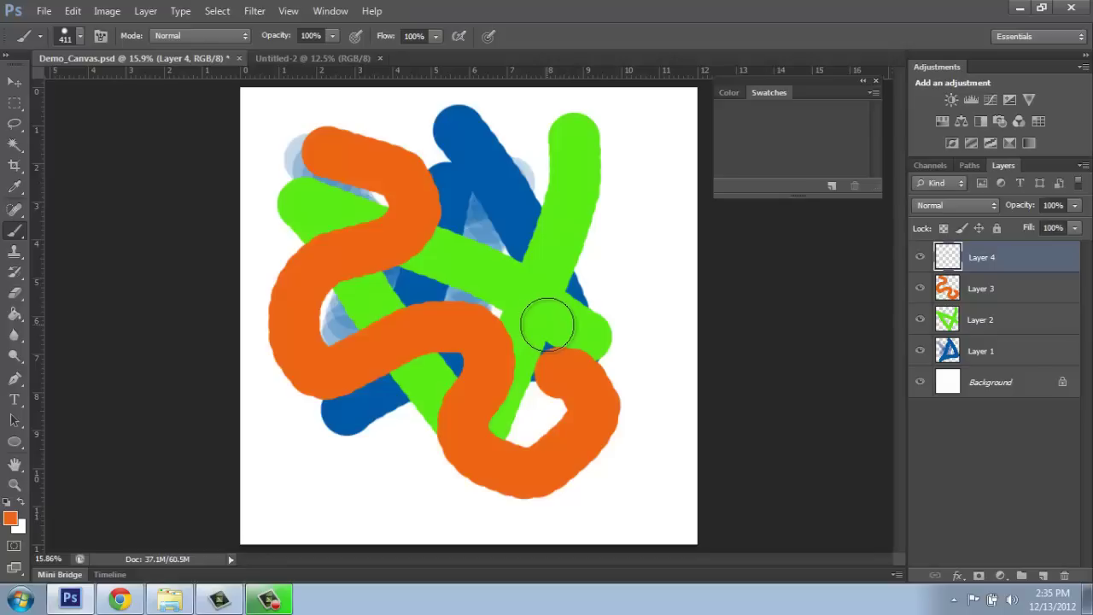
click(17, 188)
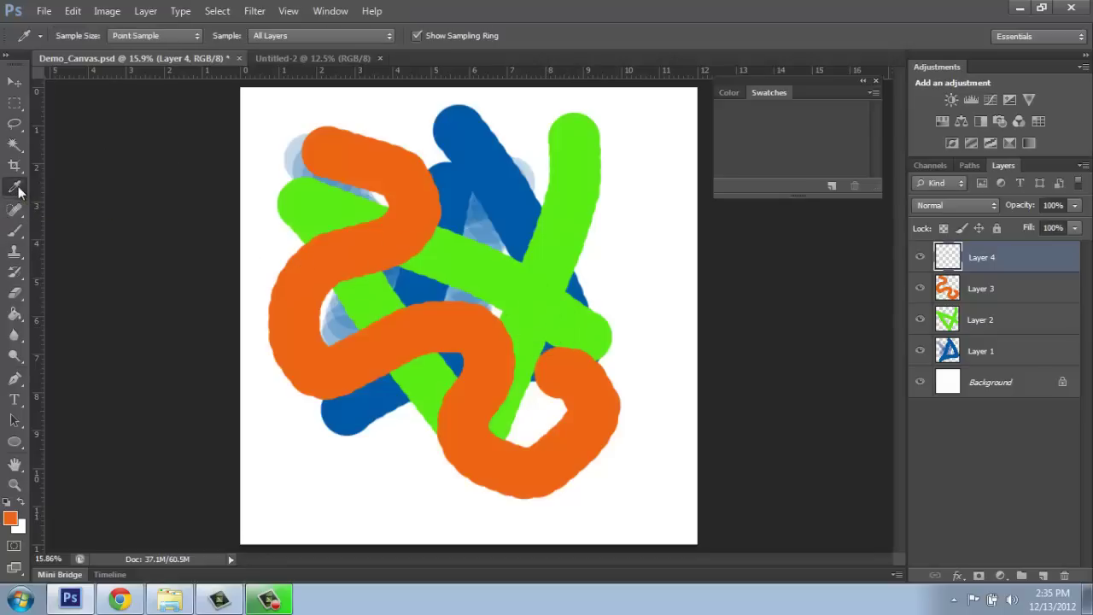
click(323, 202)
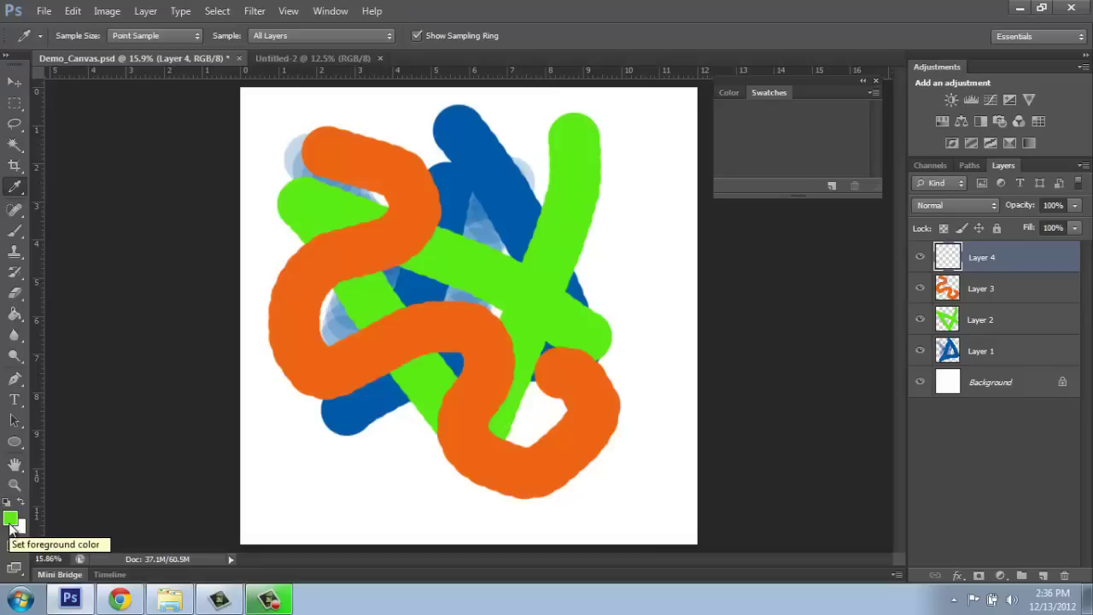
click(15, 231)
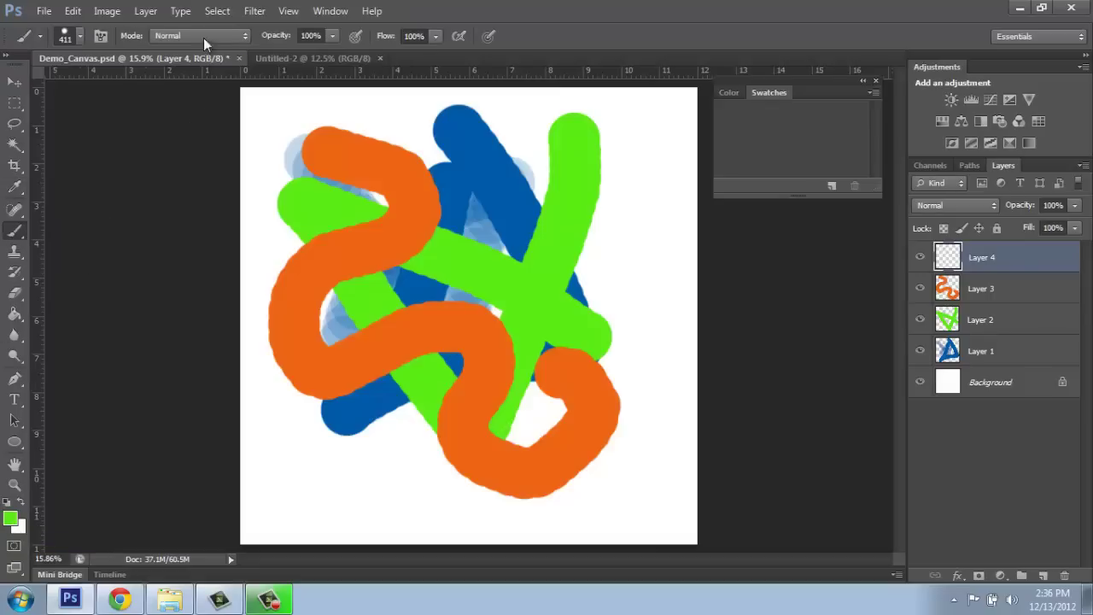
mouse_move(319, 510)
mouse_down()
mouse_move(380, 367)
mouse_move(406, 507)
mouse_up()
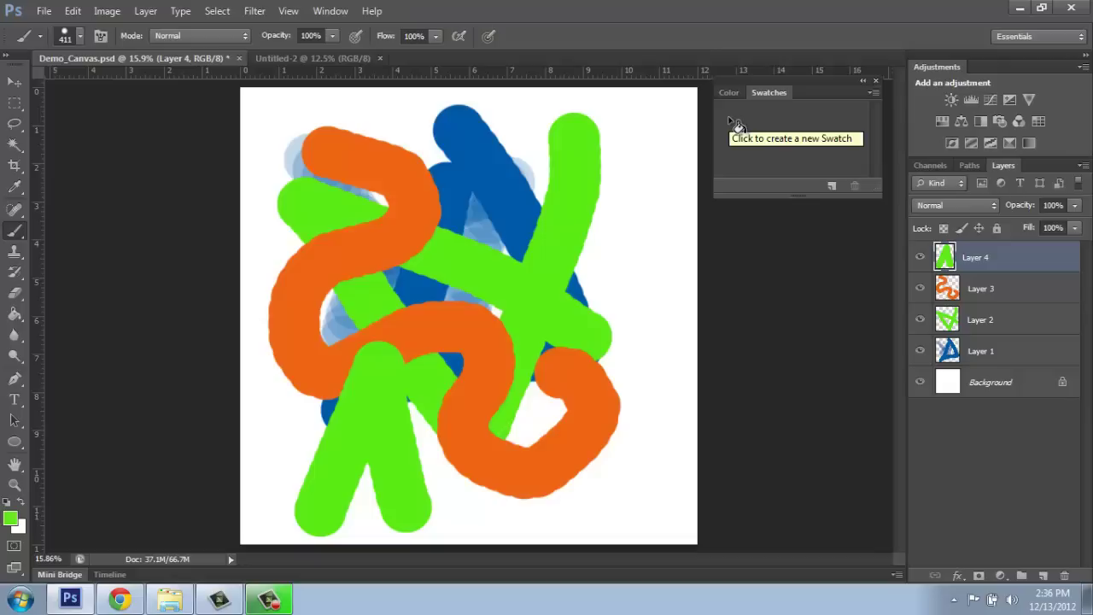
Save the current bright green and a pale mint 86dcae as new swatches.
click(10, 518)
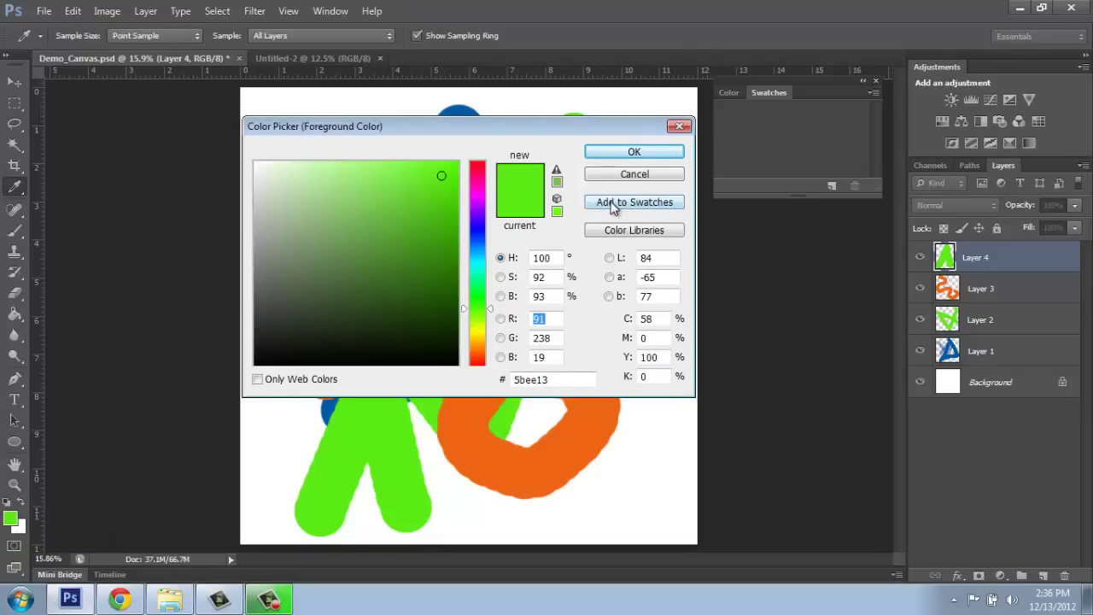
click(612, 202)
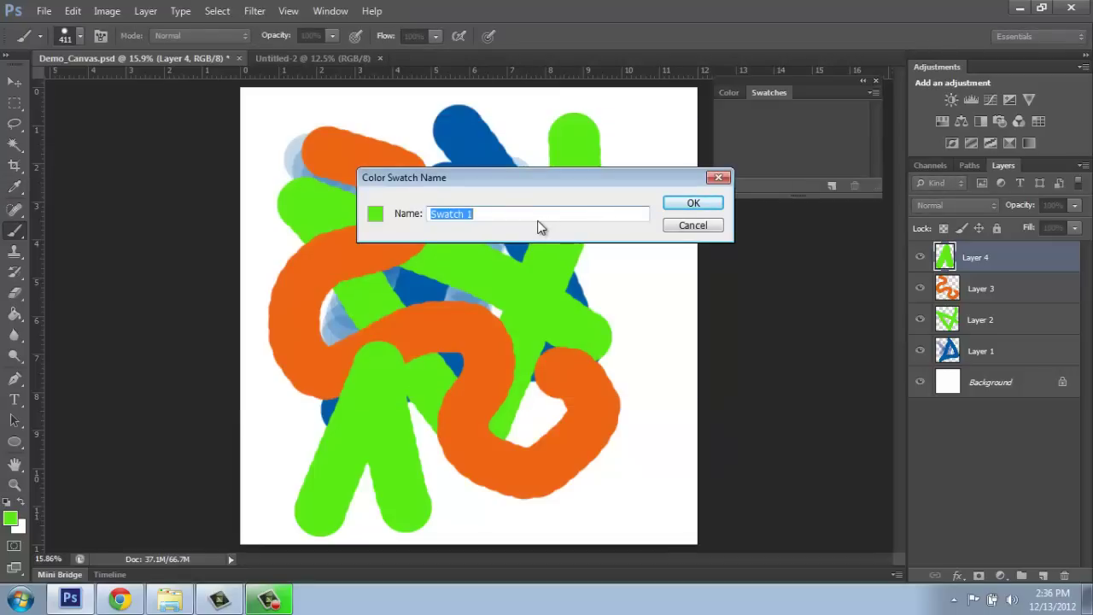
click(673, 209)
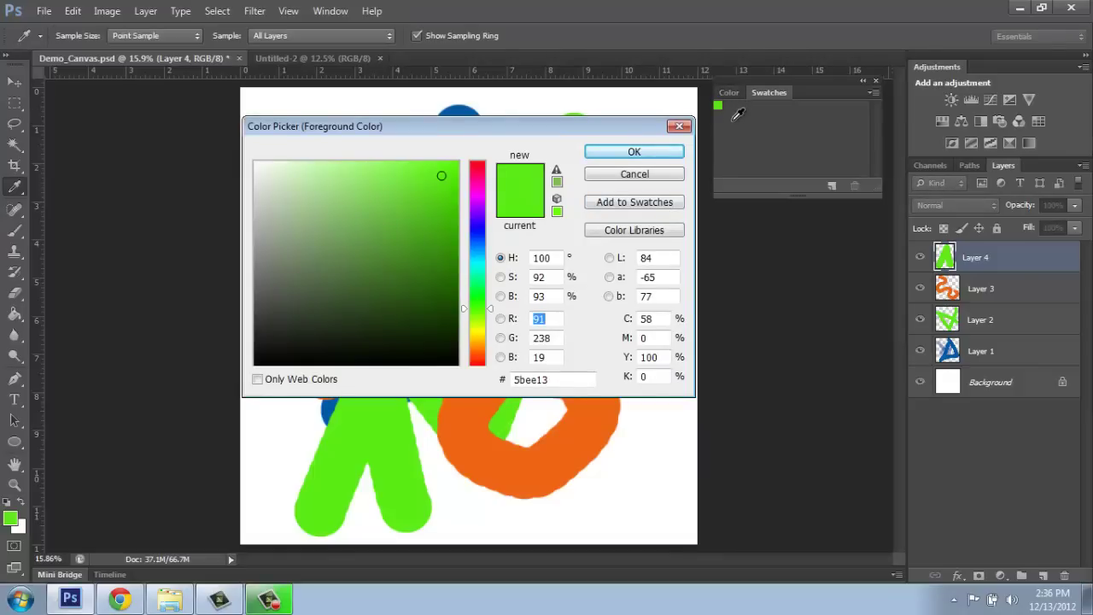
click(476, 281)
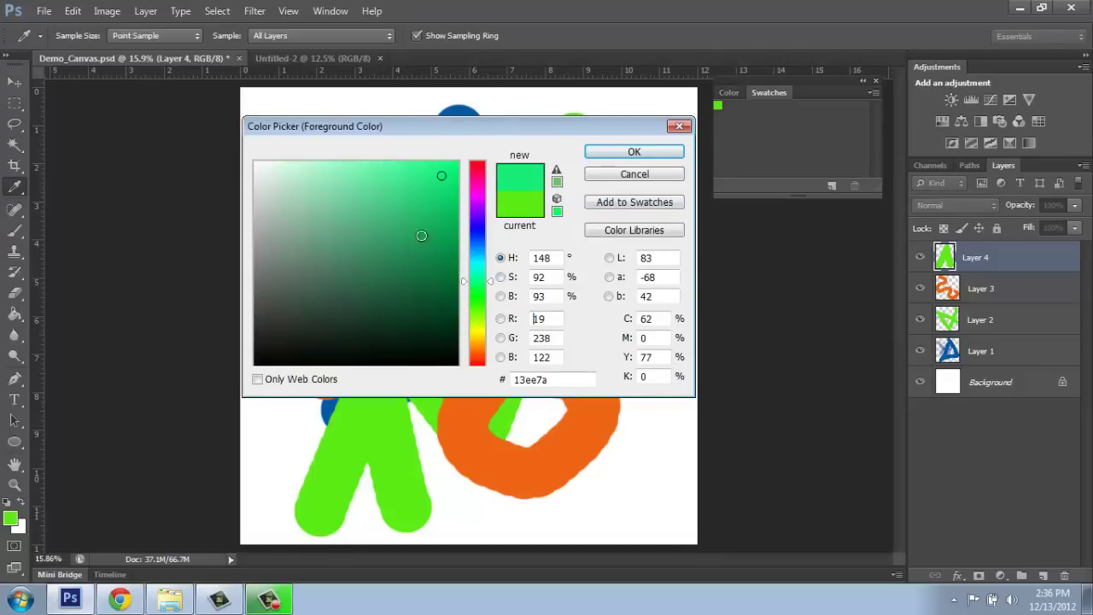
click(333, 189)
click(650, 202)
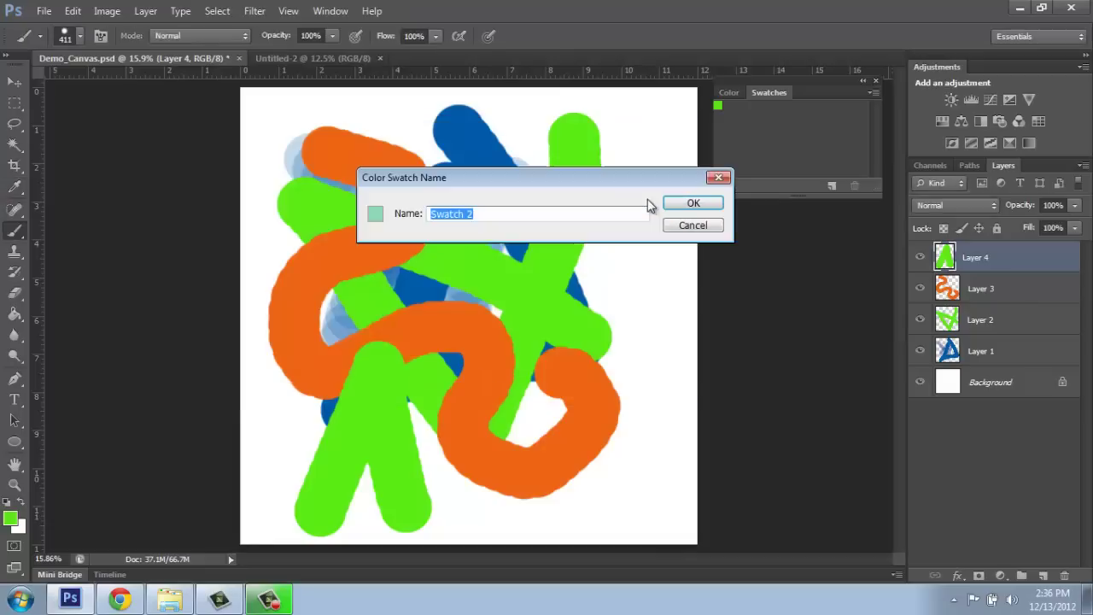
click(688, 207)
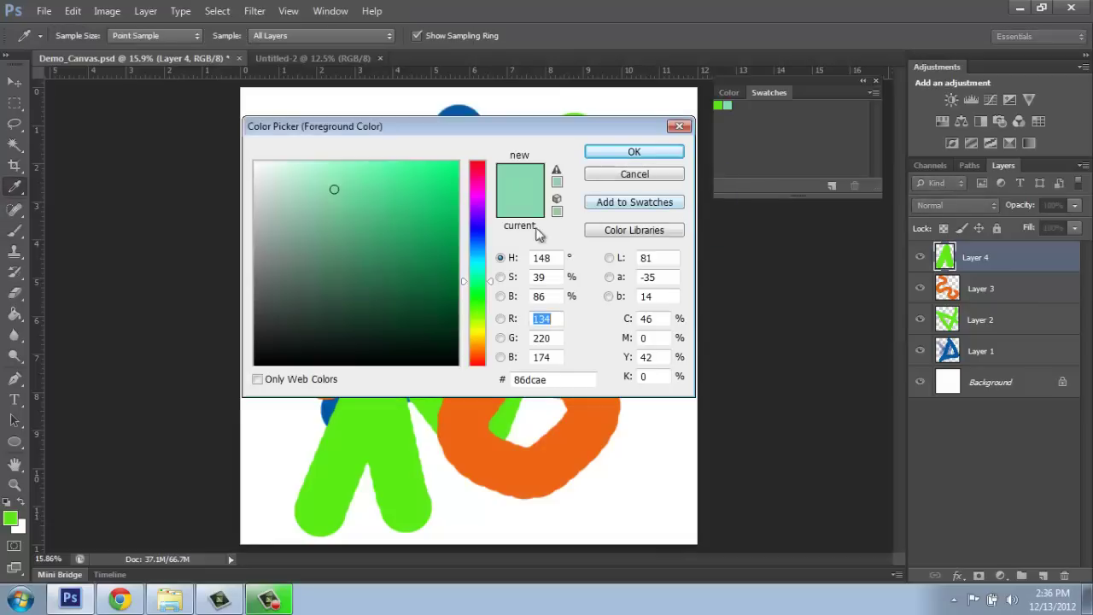
Add orange ec8915 as a swatch and keep it as the painting colour.
click(476, 348)
click(440, 176)
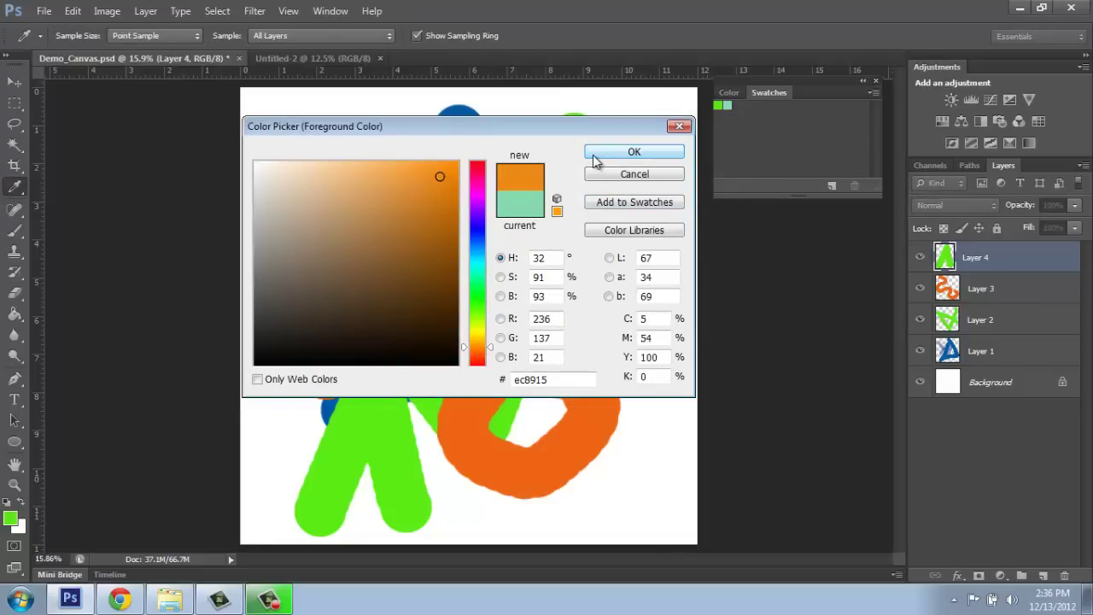
click(603, 202)
click(676, 207)
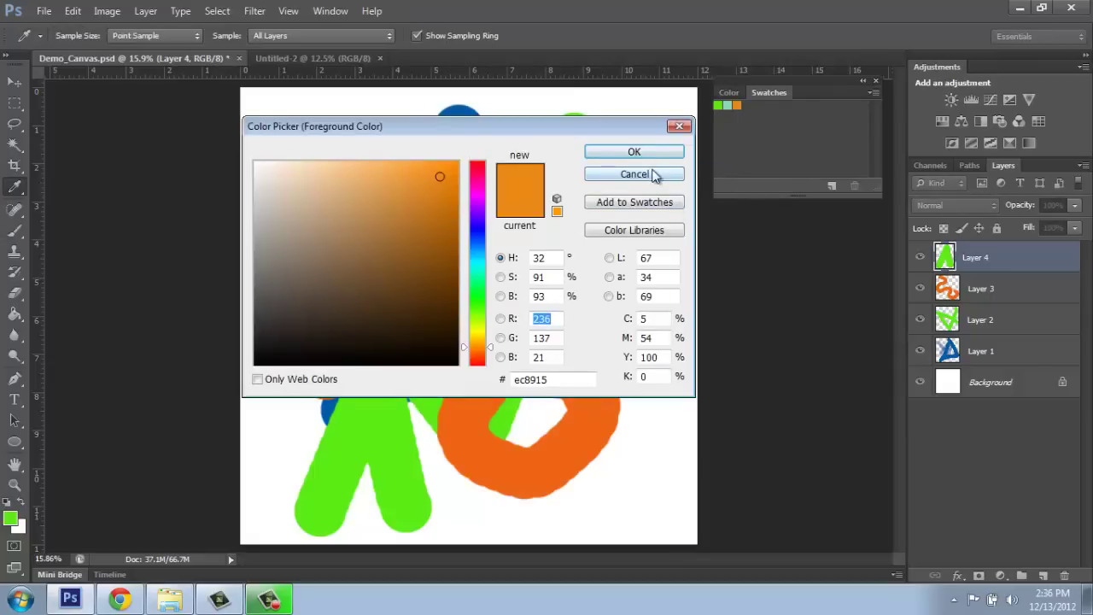
click(637, 154)
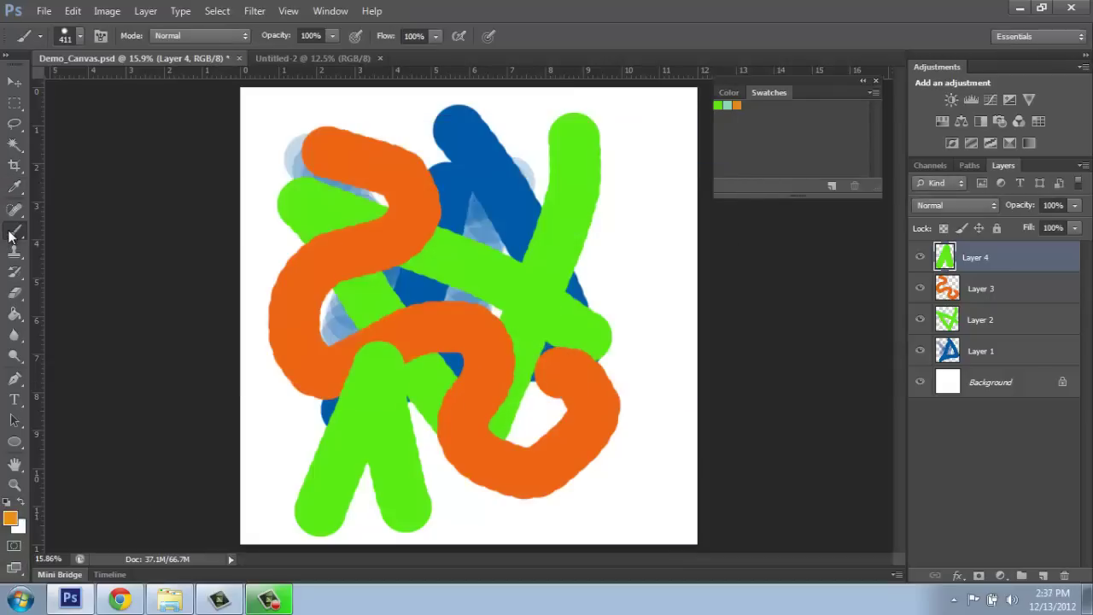
Sample the blue of the original strokes and save it as Swatch 4.
click(11, 190)
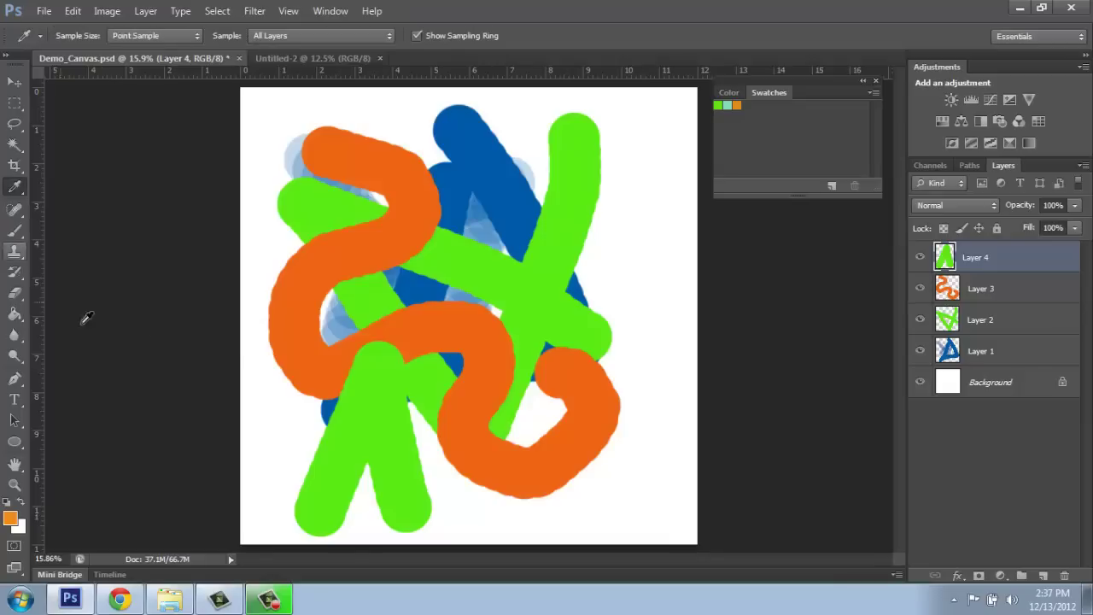
click(480, 162)
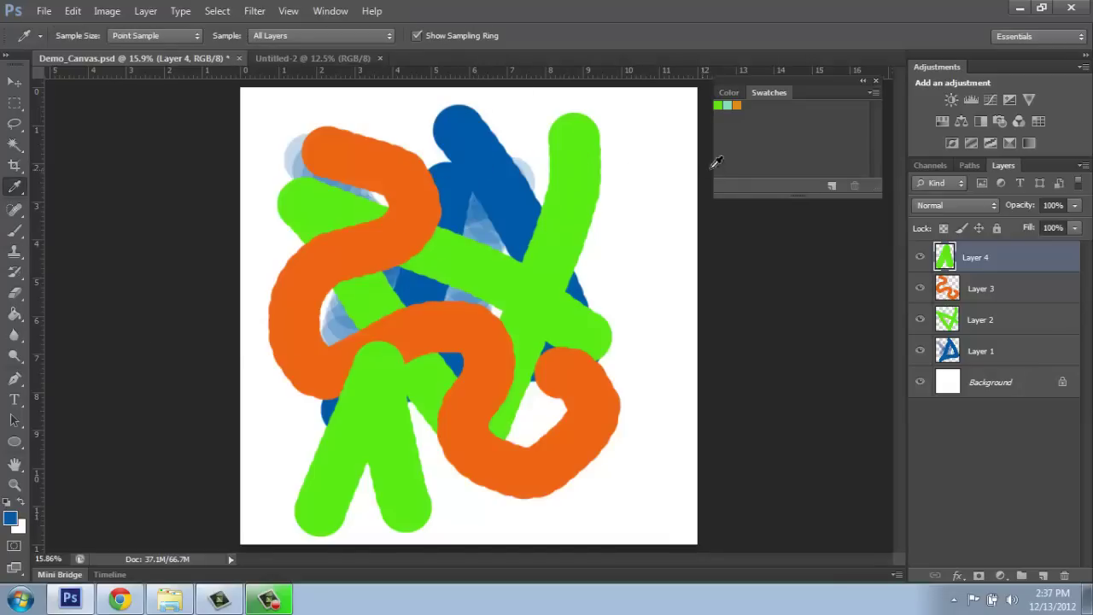
click(790, 134)
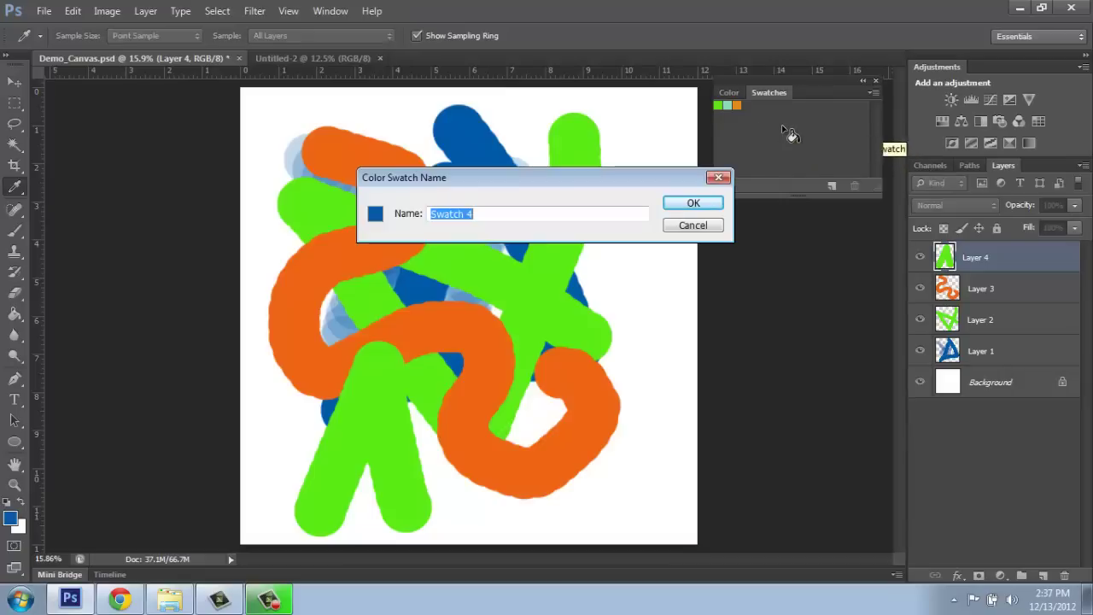
click(696, 203)
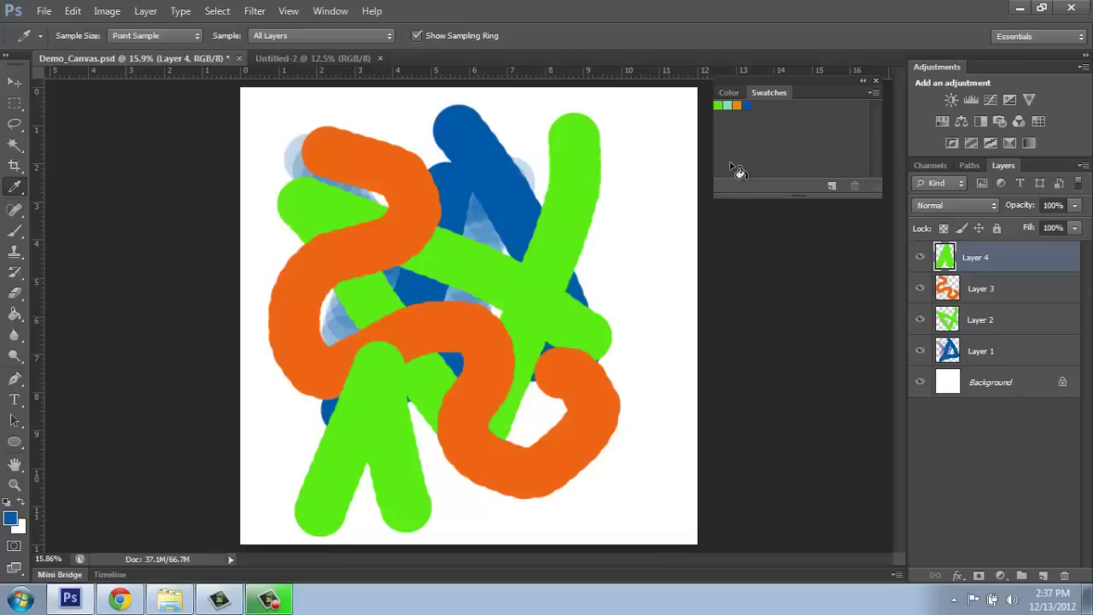
With the Brush and mint Swatch 2, paint a straight diagonal stroke across the lower canvas.
click(12, 232)
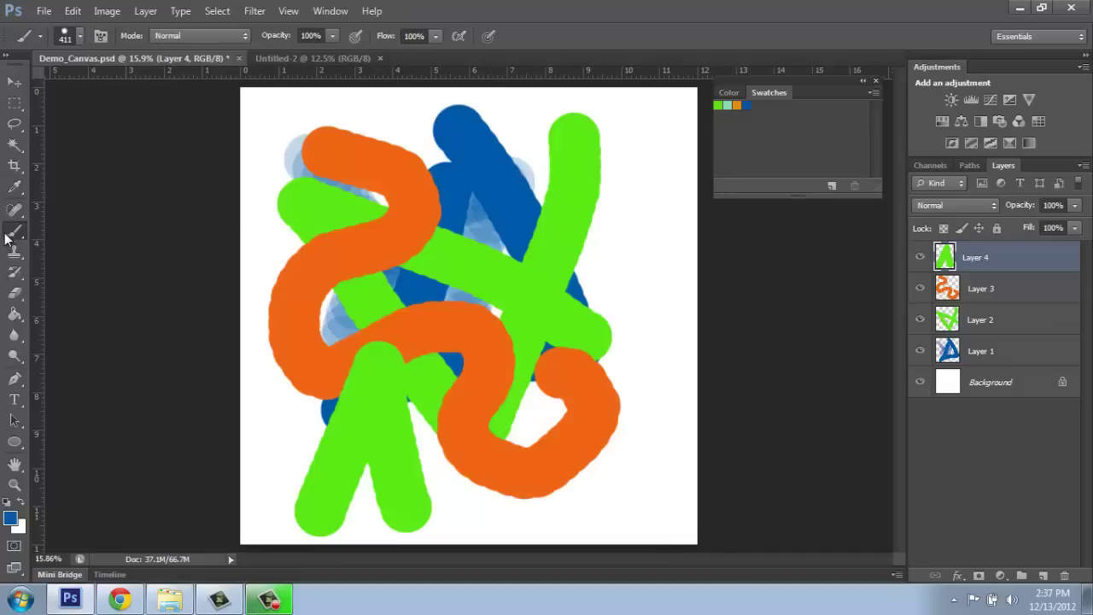
click(727, 103)
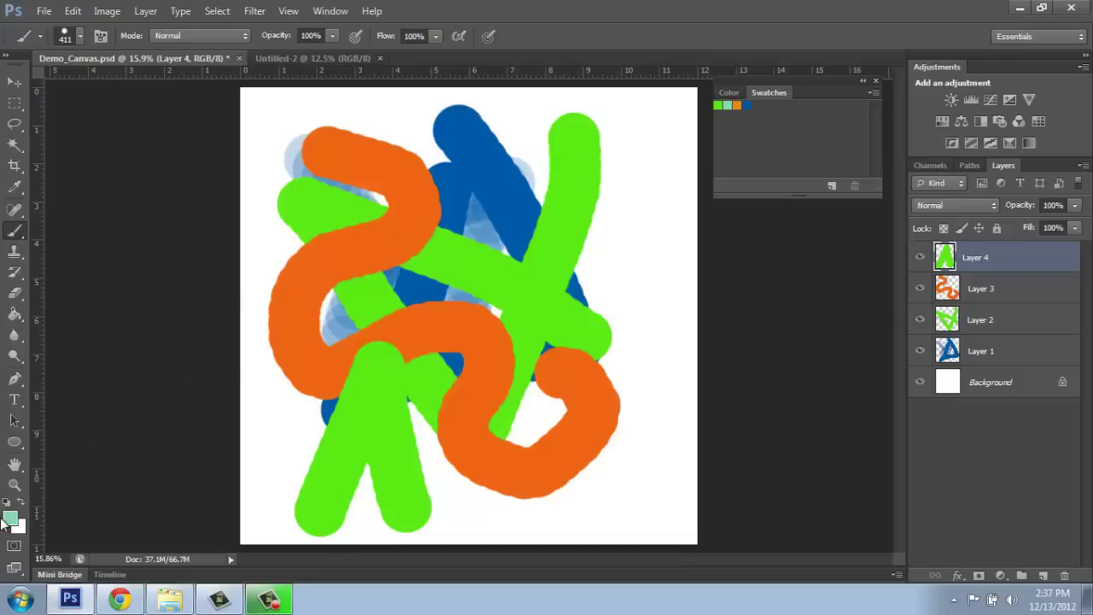
drag(285, 419, 662, 352)
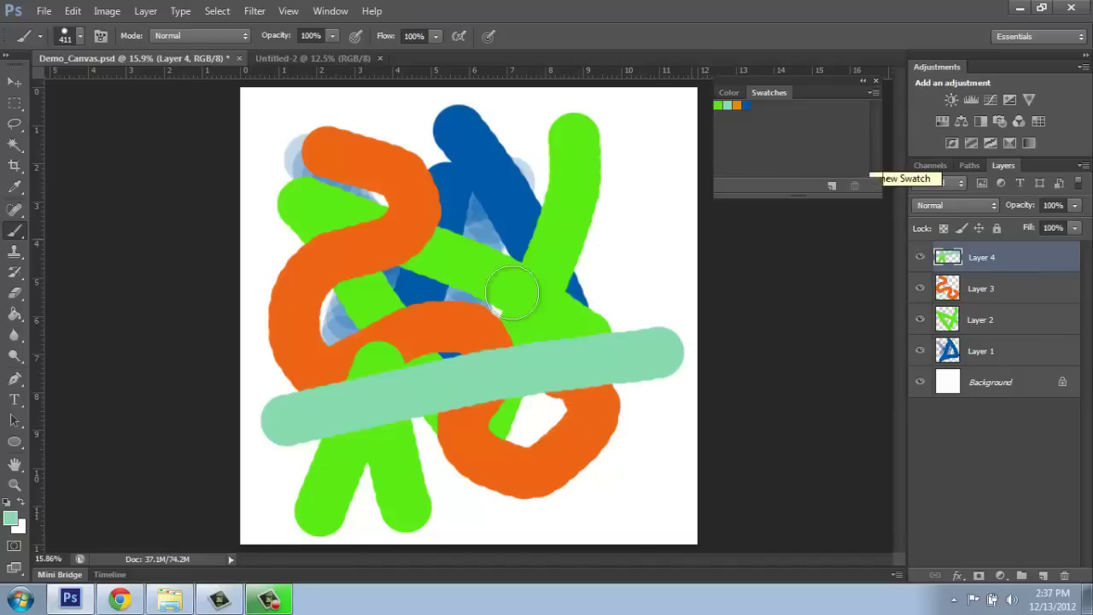
click(11, 518)
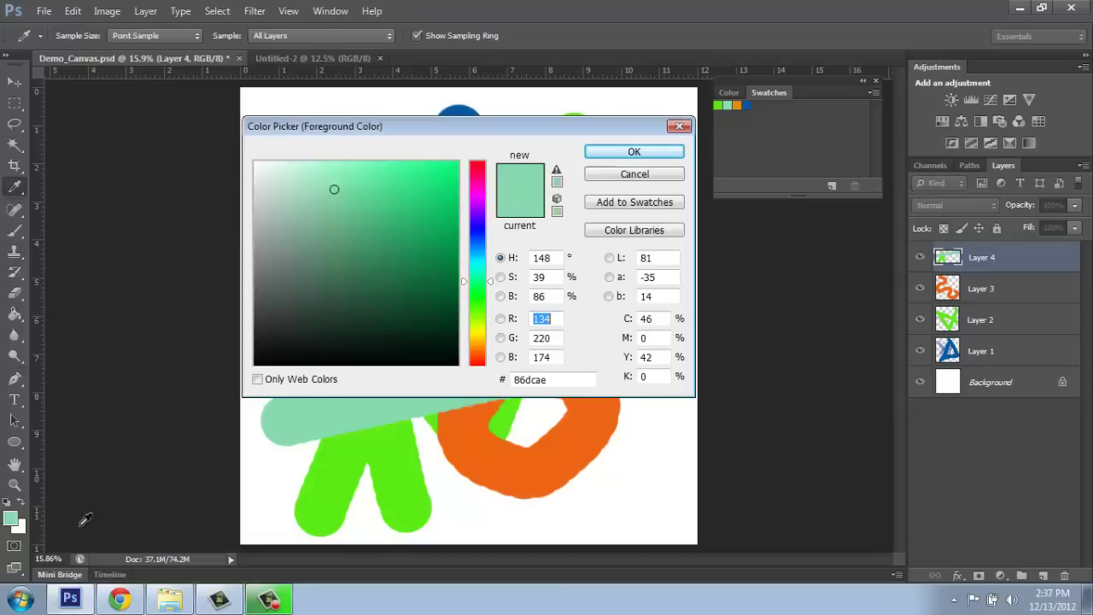
click(617, 232)
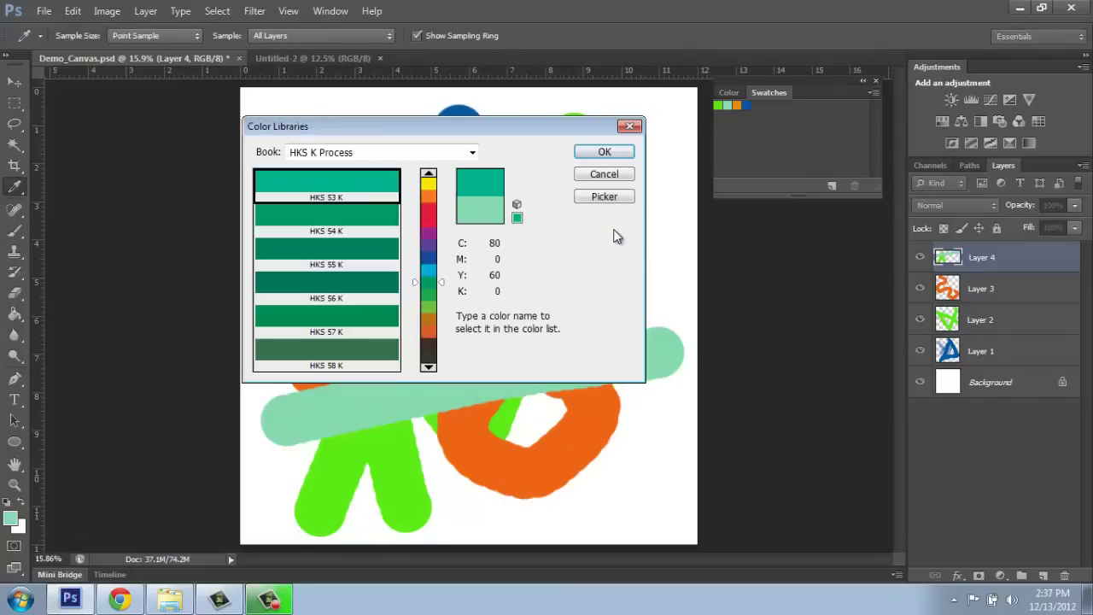
click(473, 153)
click(342, 309)
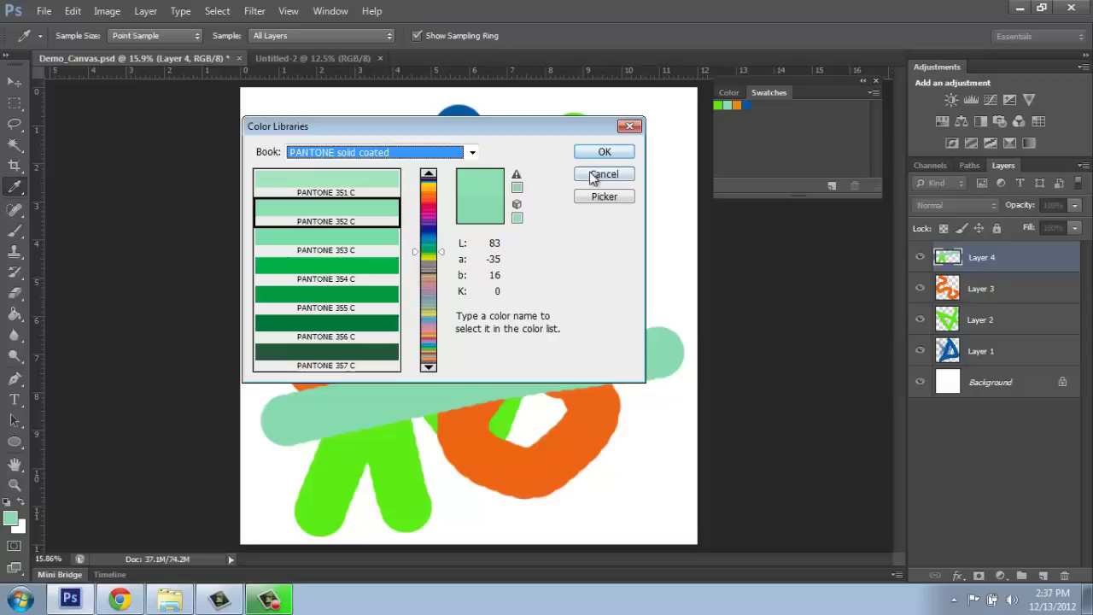
click(594, 202)
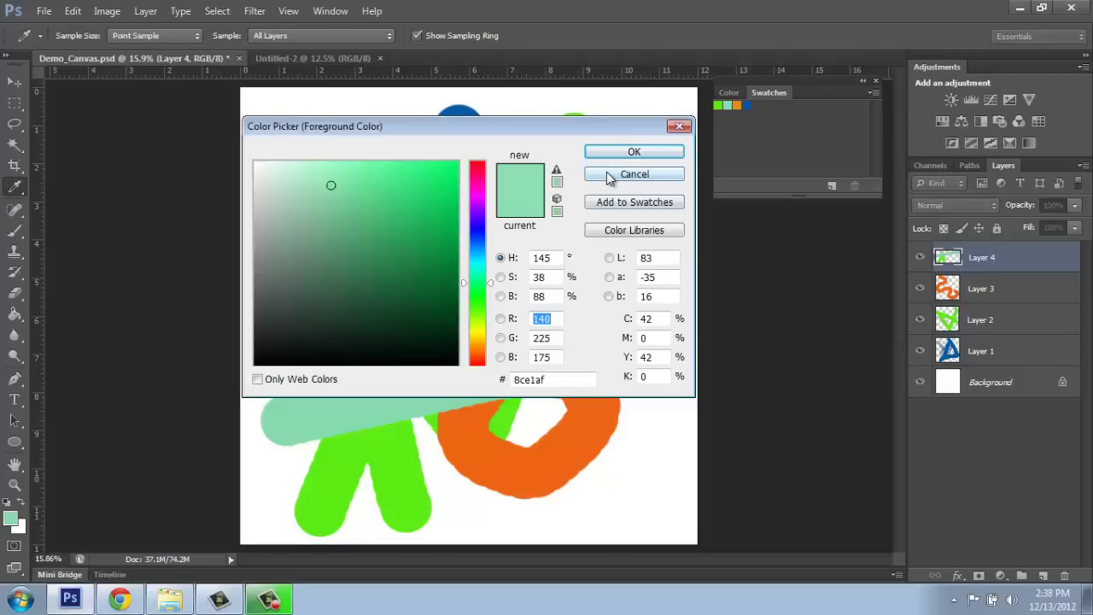
click(608, 175)
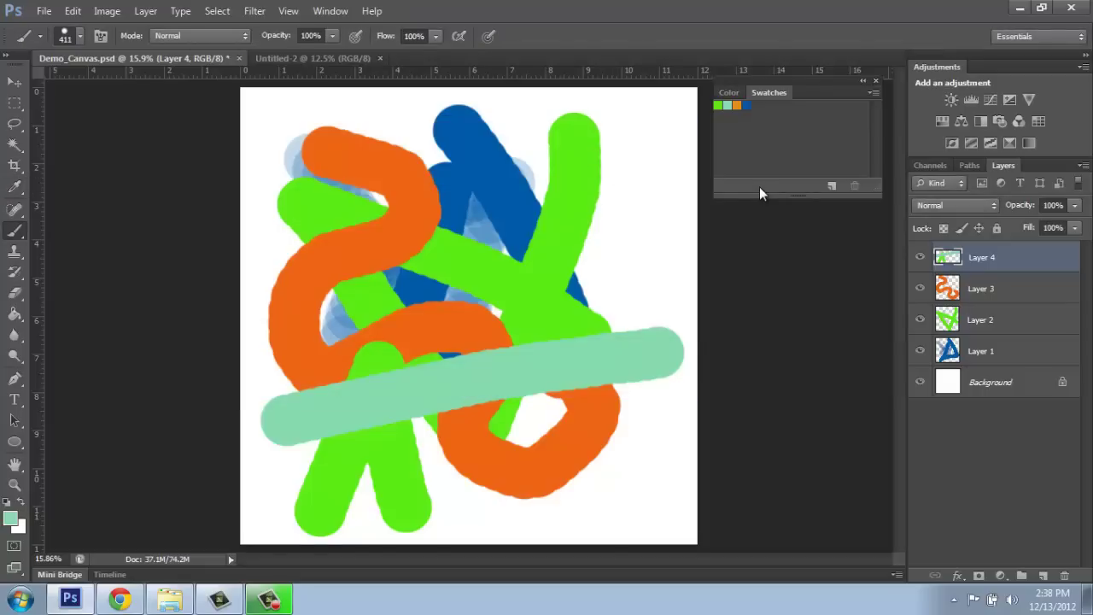
Append the PANTONE solid coated library after the four custom swatches.
click(871, 96)
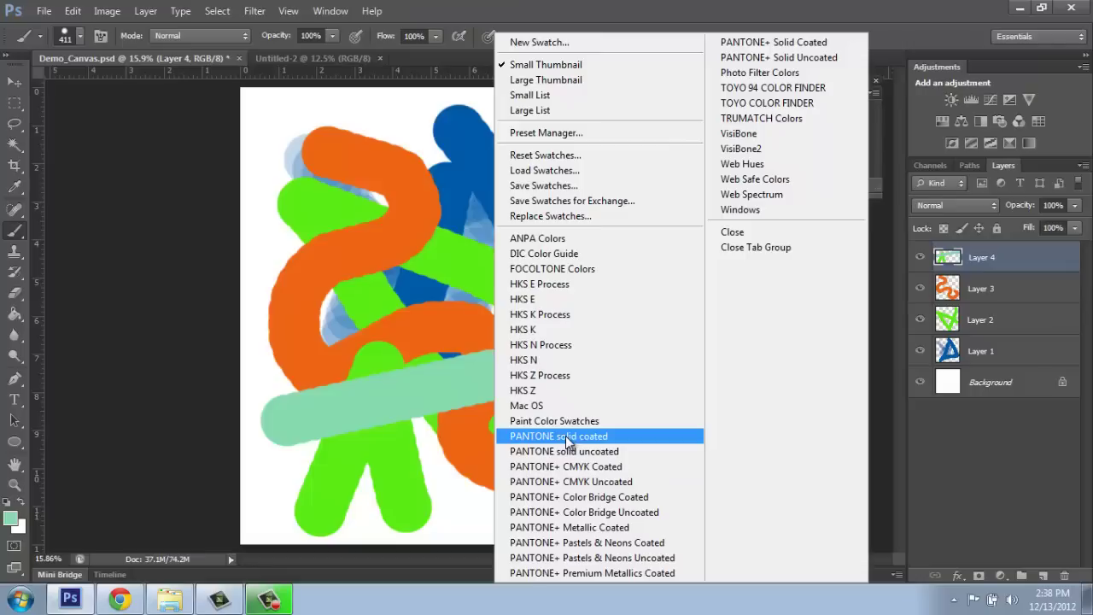
click(567, 437)
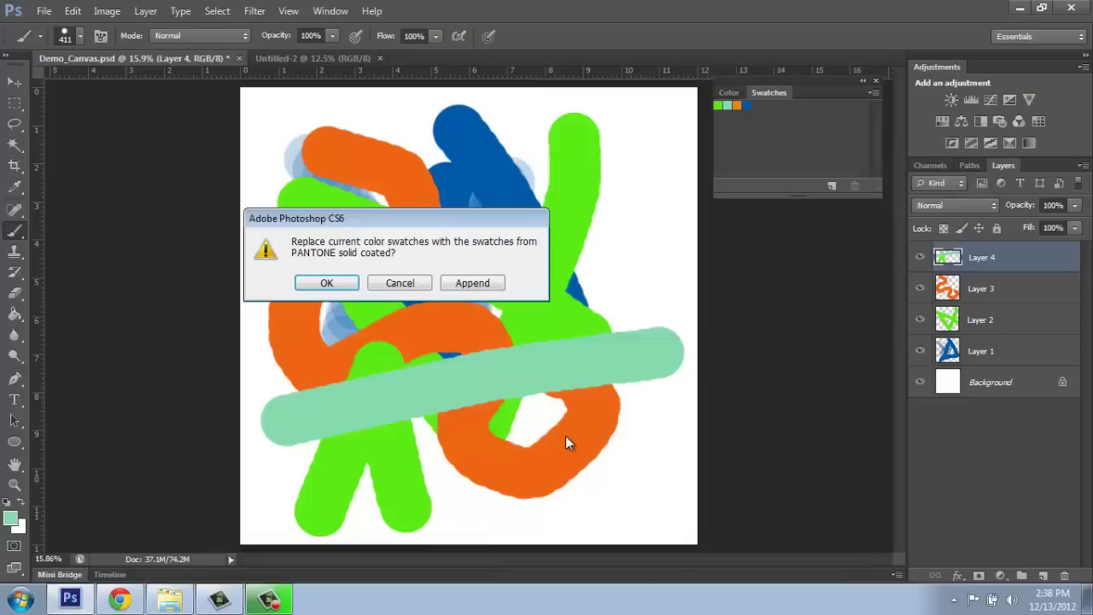
click(472, 282)
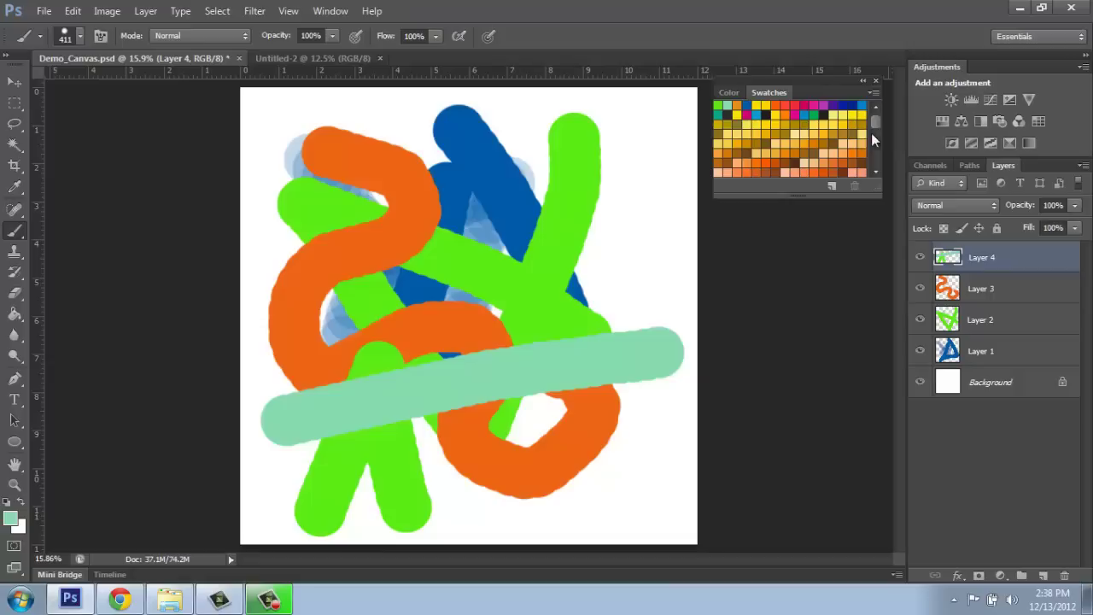
Enlarge the Swatches panel to show more rows and choose a purple swatch.
mouse_move(875, 122)
mouse_down()
mouse_move(876, 142)
mouse_move(875, 111)
mouse_up()
drag(875, 122, 874, 152)
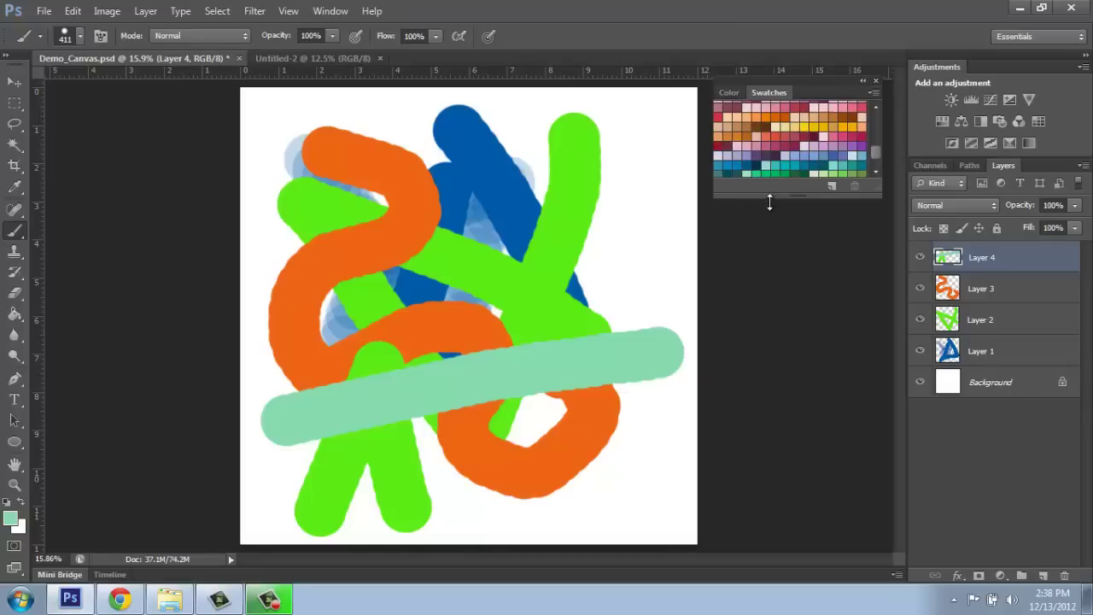
drag(769, 196, 788, 350)
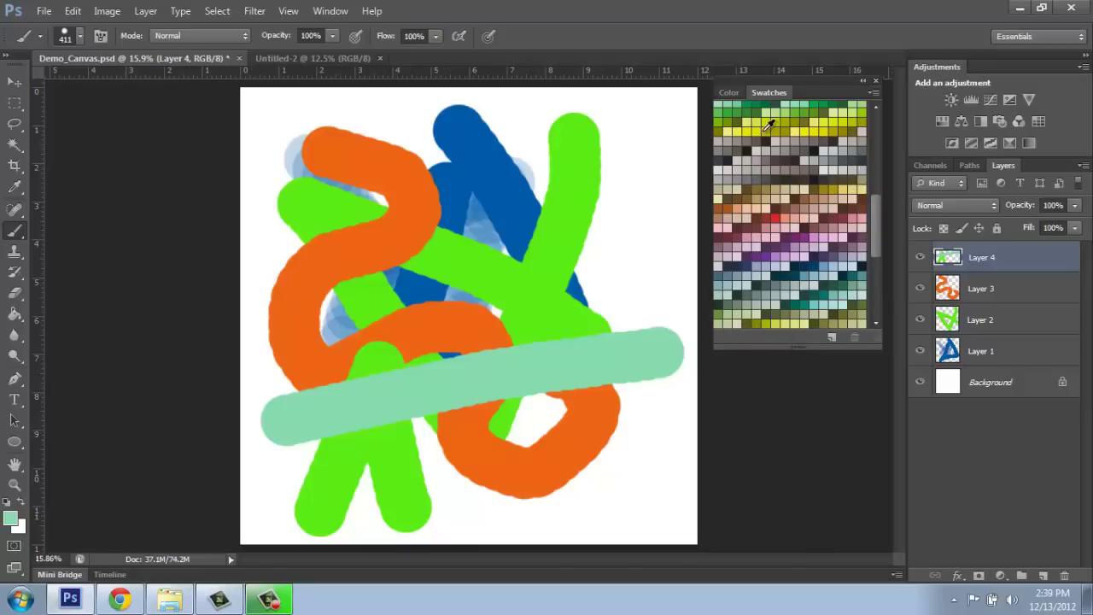
click(767, 112)
click(801, 236)
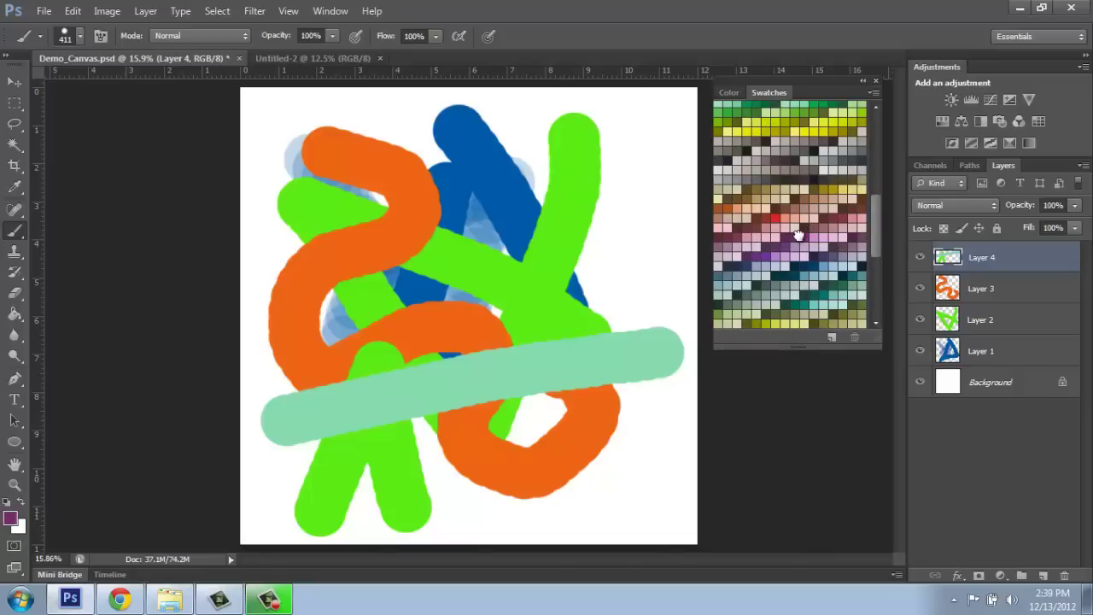
Paint a large purple V from the top left across the scribbles on Layer 4.
click(276, 154)
shift+click(506, 446)
shift+click(539, 219)
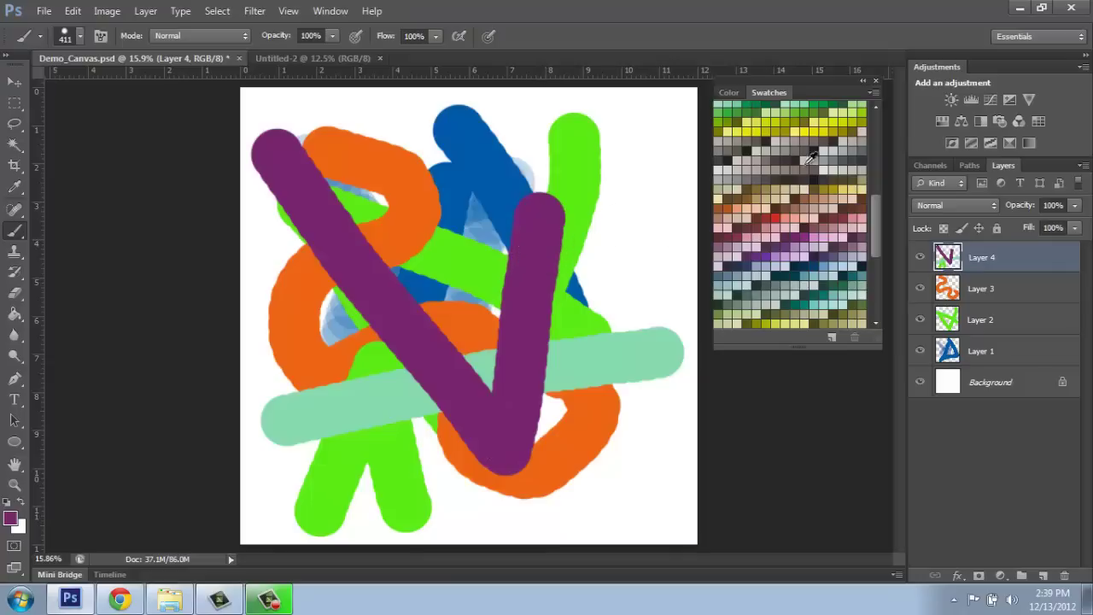
click(873, 94)
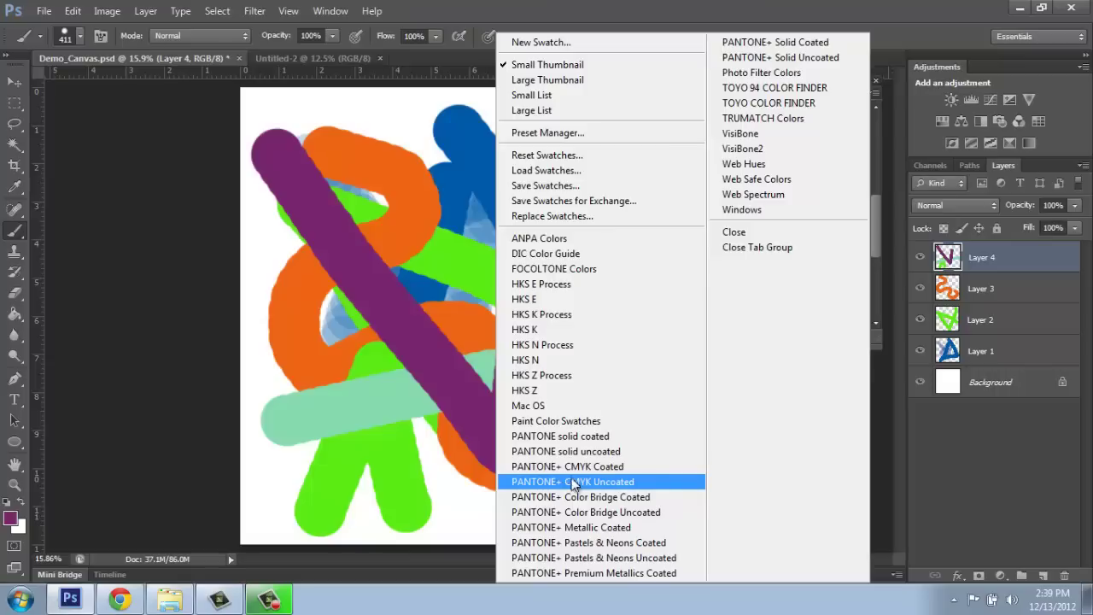
Reset the swatches to Photoshop's defaults, discarding the Pantone set without saving.
click(552, 164)
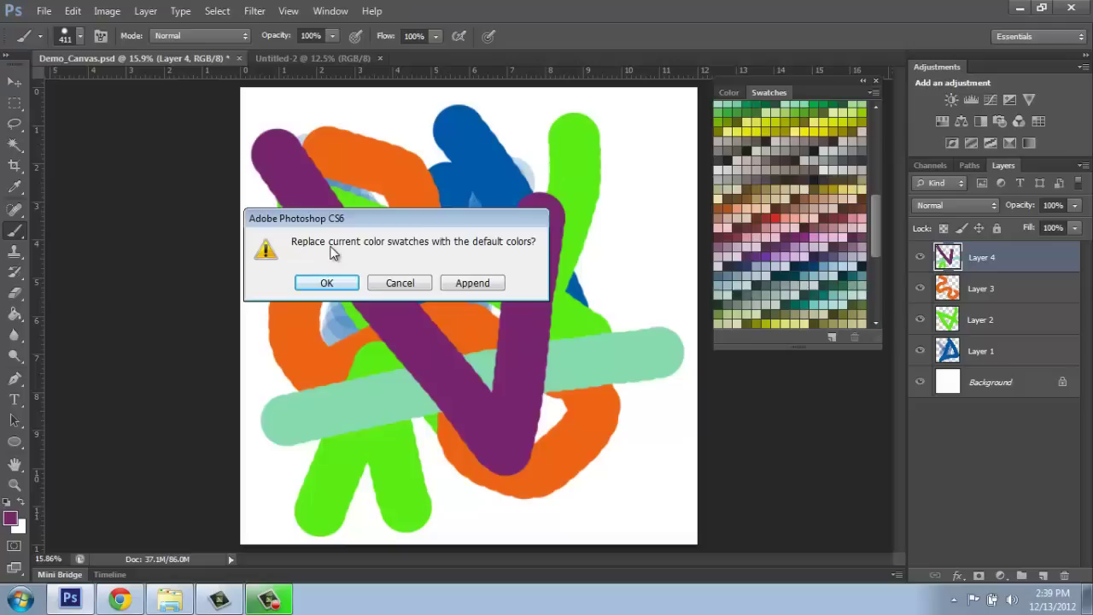
click(349, 284)
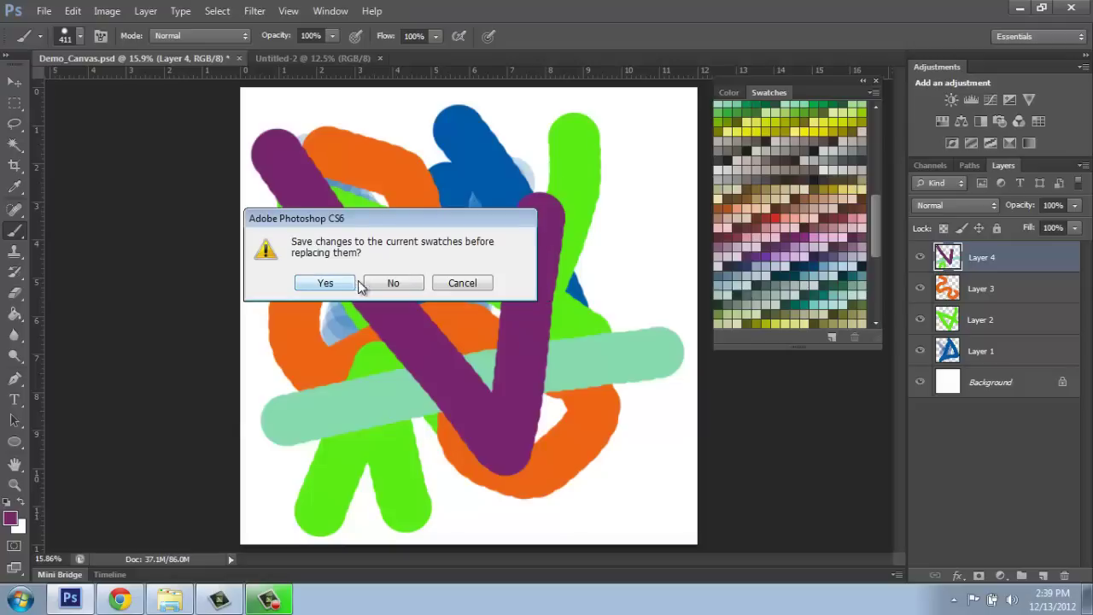
click(375, 284)
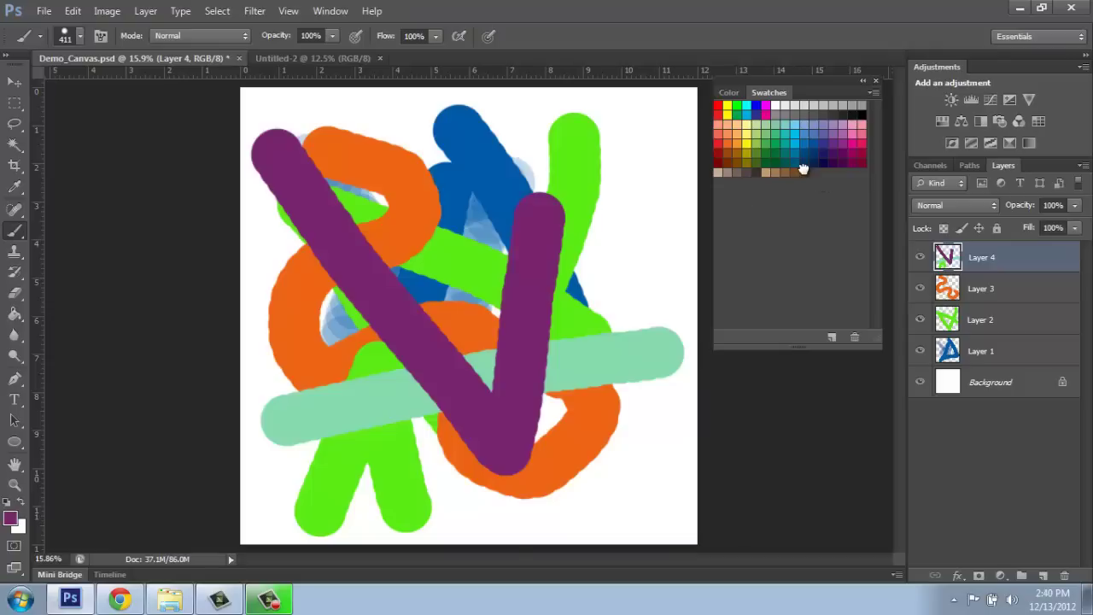
Delete the last tan swatch by dragging it onto the Swatches panel trash.
drag(803, 169, 856, 338)
drag(852, 301, 855, 335)
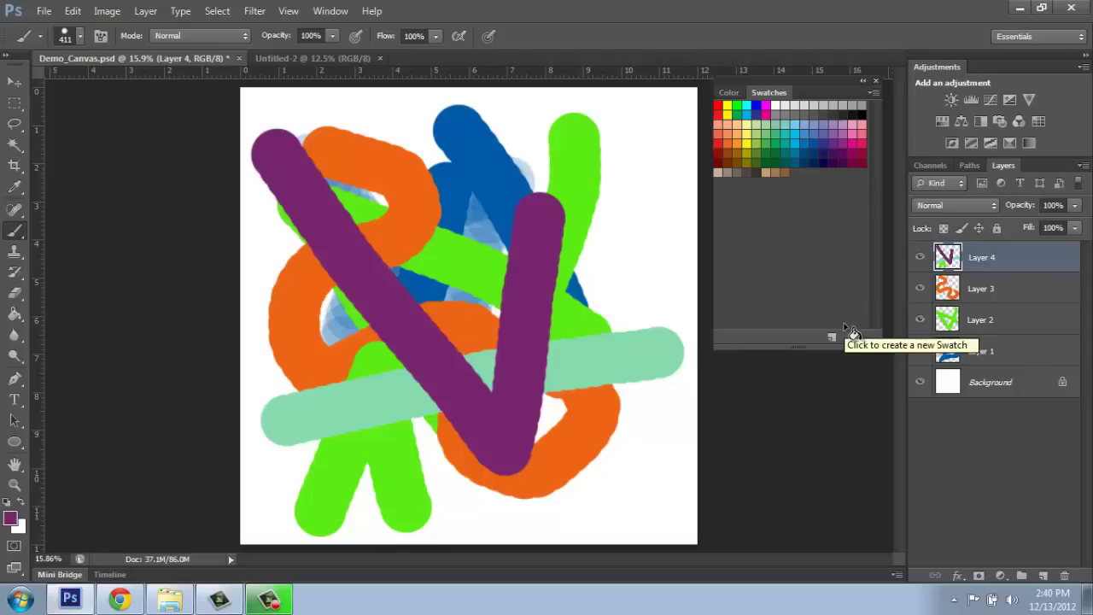
click(874, 92)
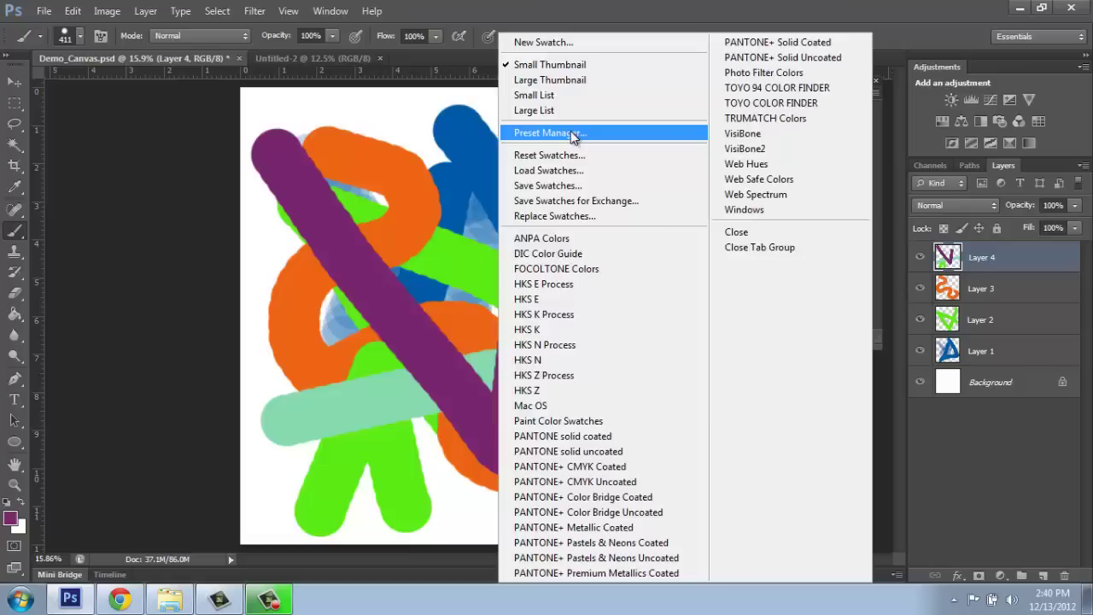
In Preset Manager, select every swatch from first to last and delete them all.
click(573, 137)
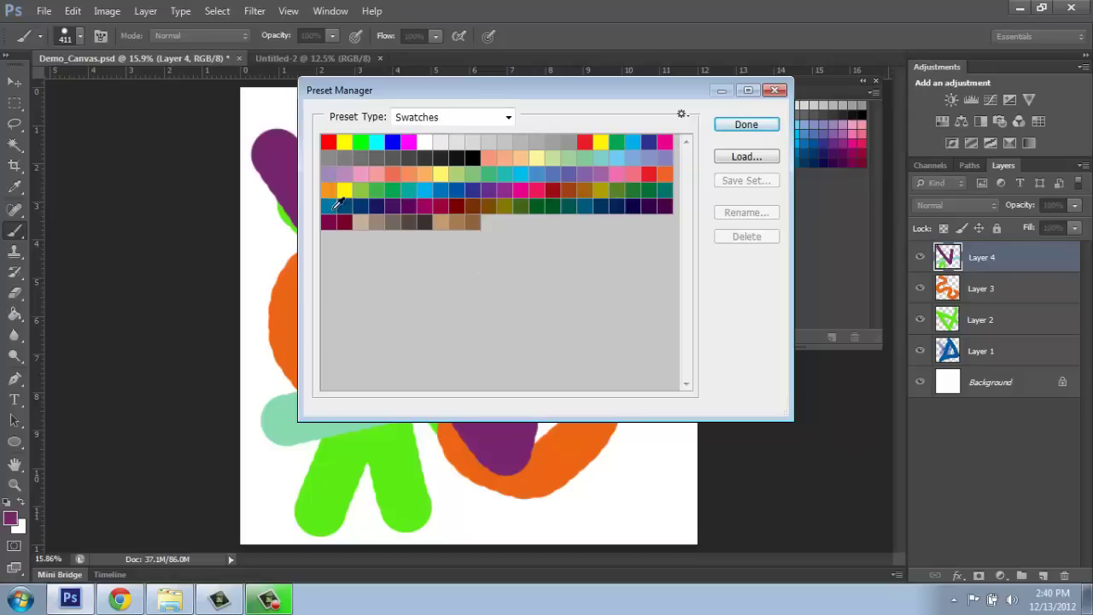
click(330, 142)
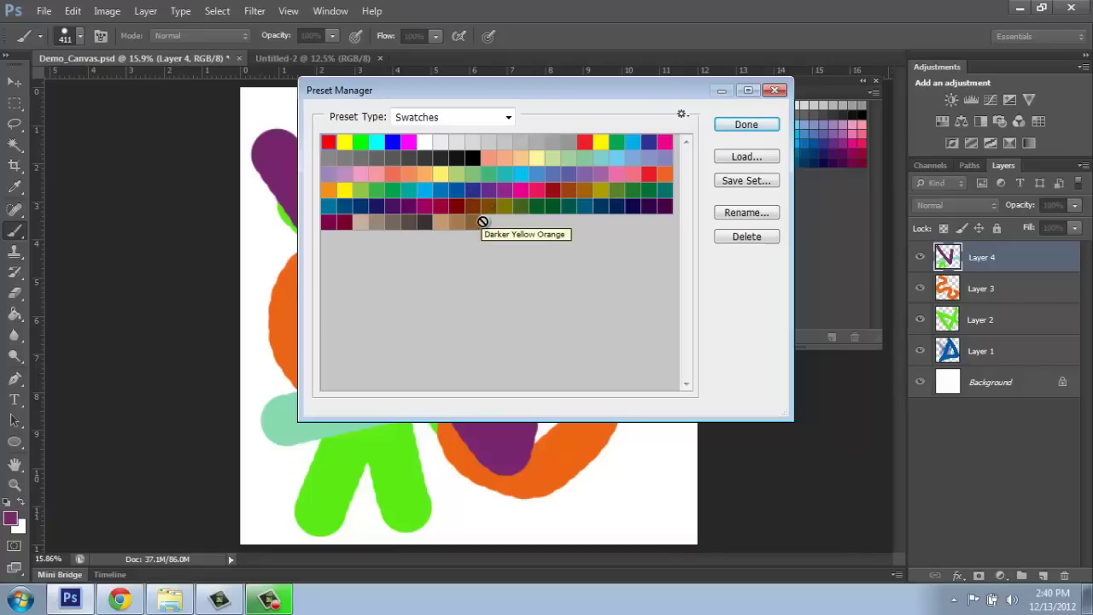
shift+click(473, 223)
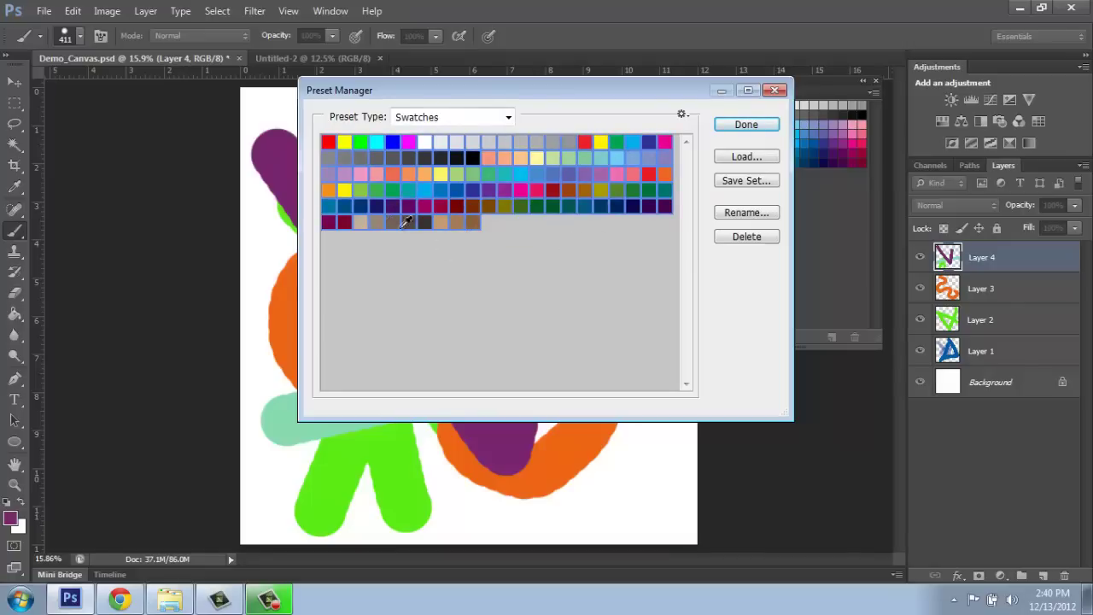
click(728, 244)
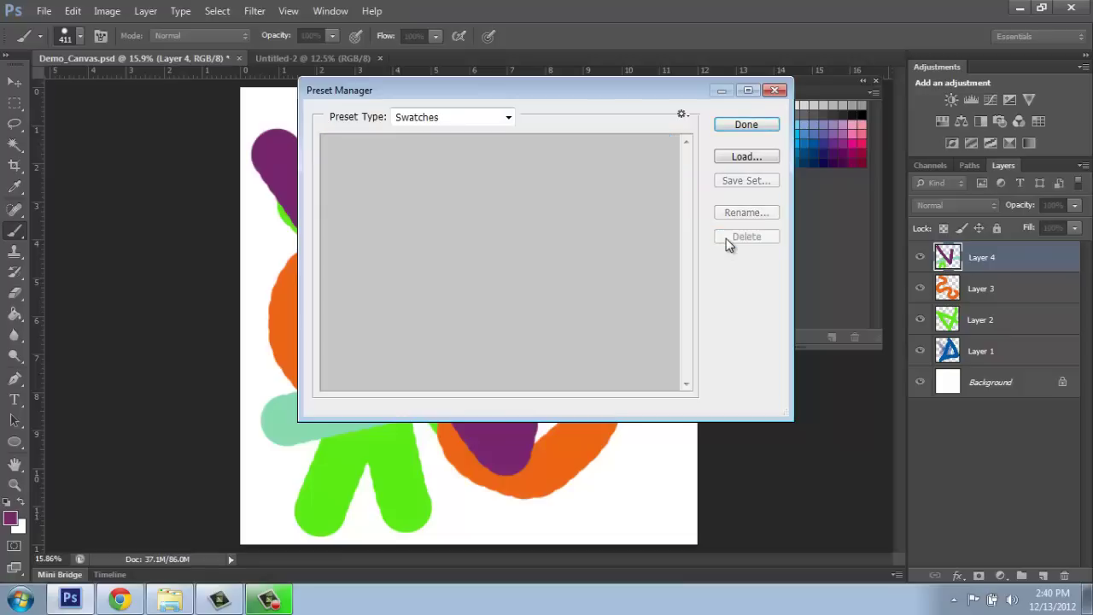
click(742, 126)
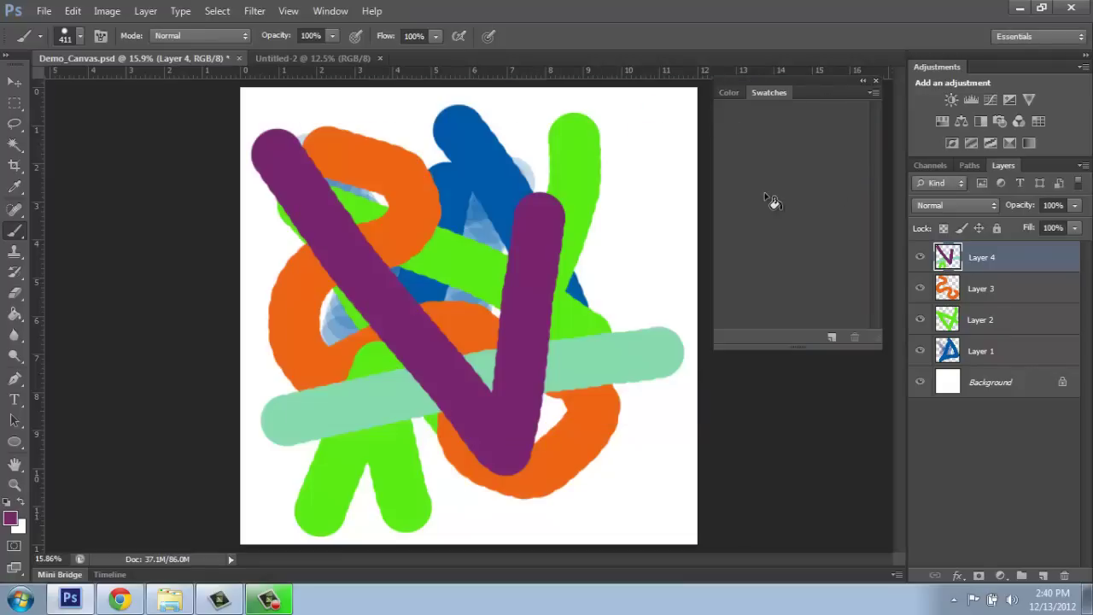
Set the foreground colour to magenta d723c2 and save it as the only swatch.
click(11, 518)
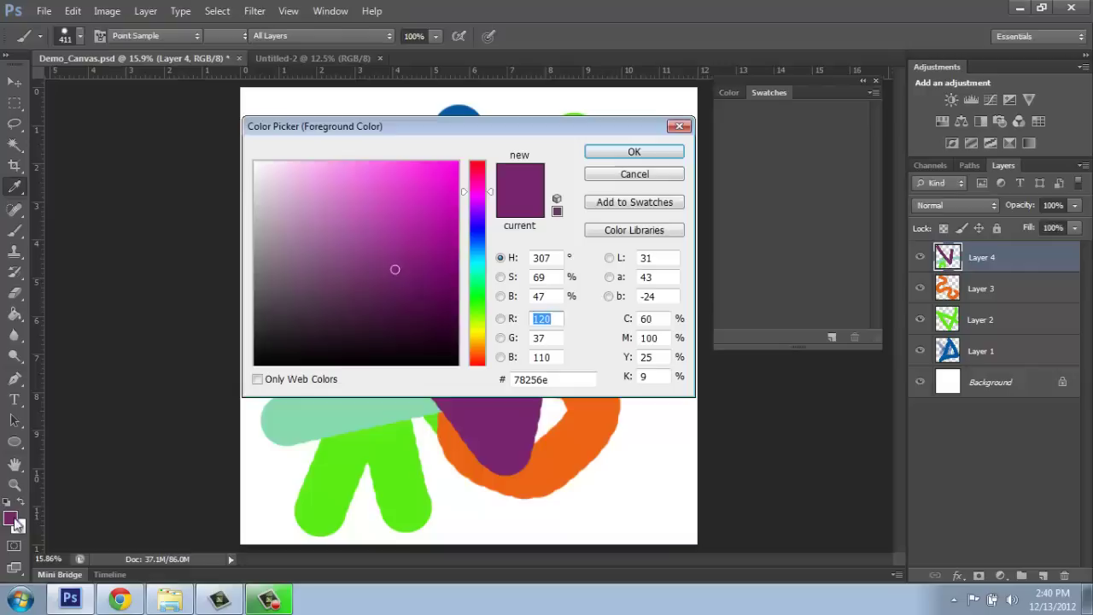
click(426, 210)
click(632, 203)
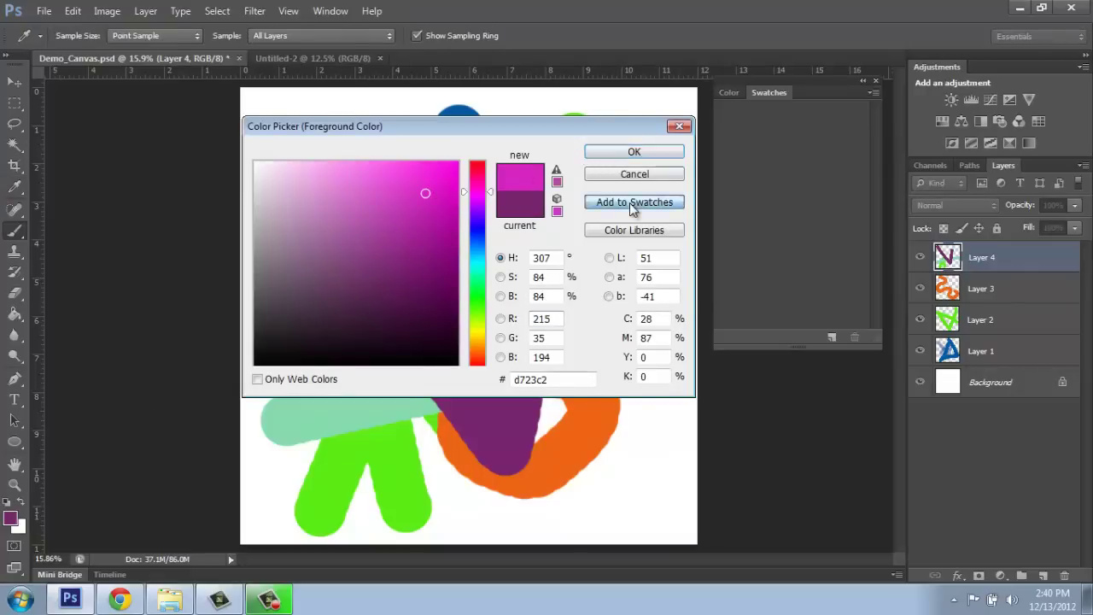
click(679, 204)
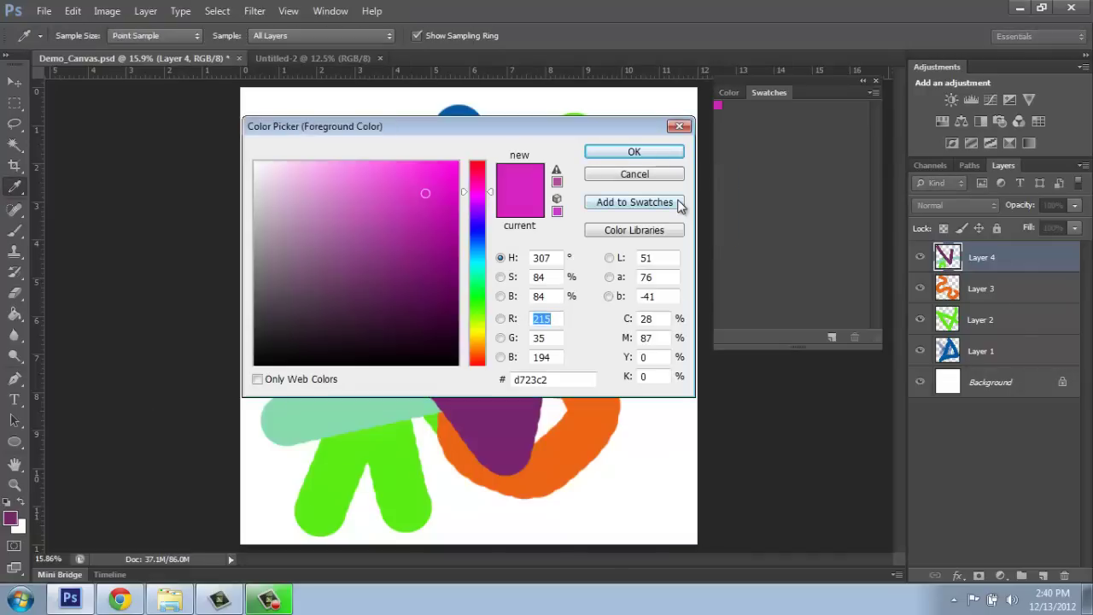
click(659, 153)
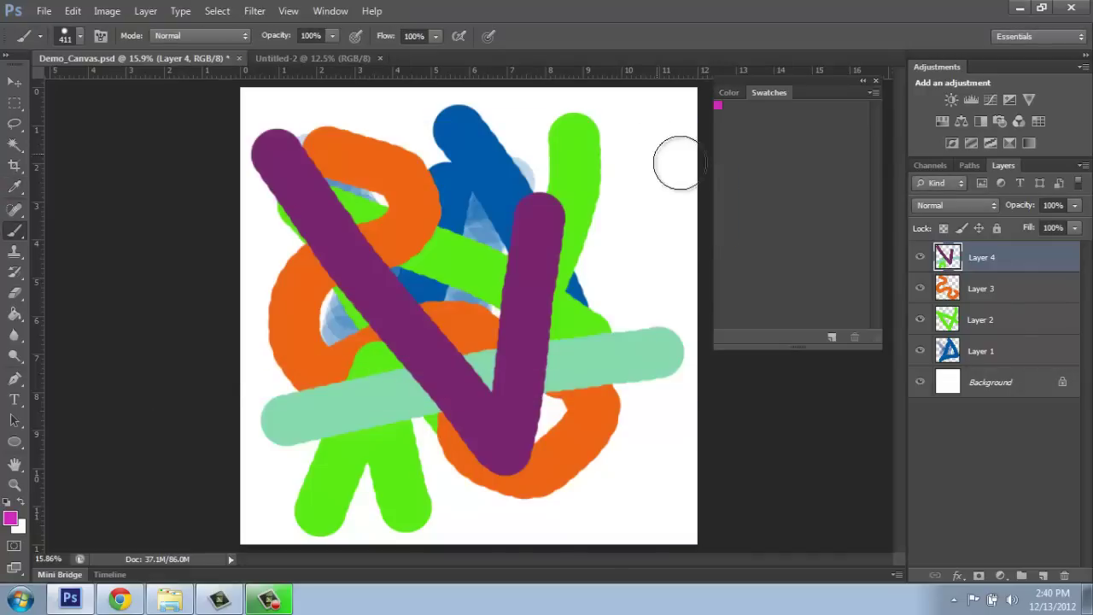